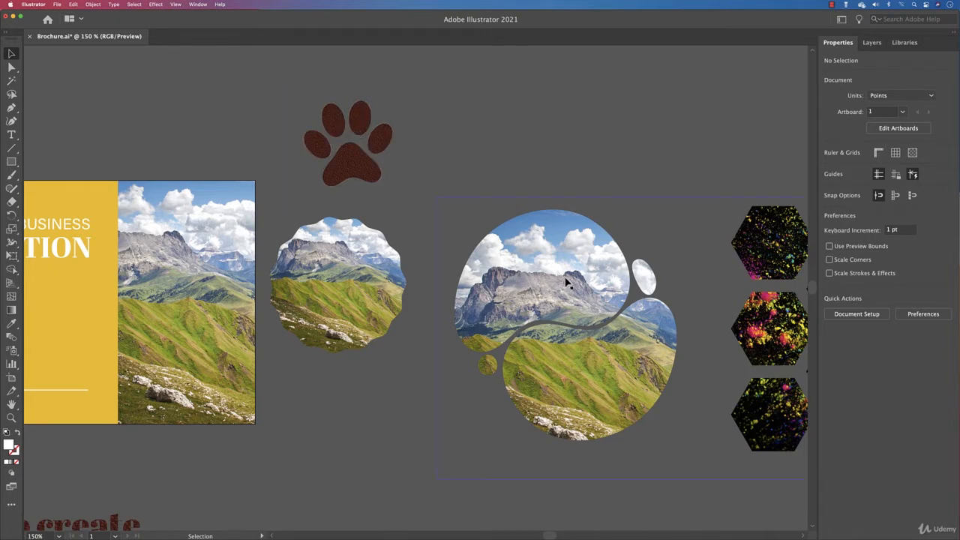
Look over the finished image-filled shapes beside the brochure, including the blob, hexagons and paw print
{"action": "scroll", "coordinate": [568, 278], "scroll_direction": "right", "scroll_amount": 10}
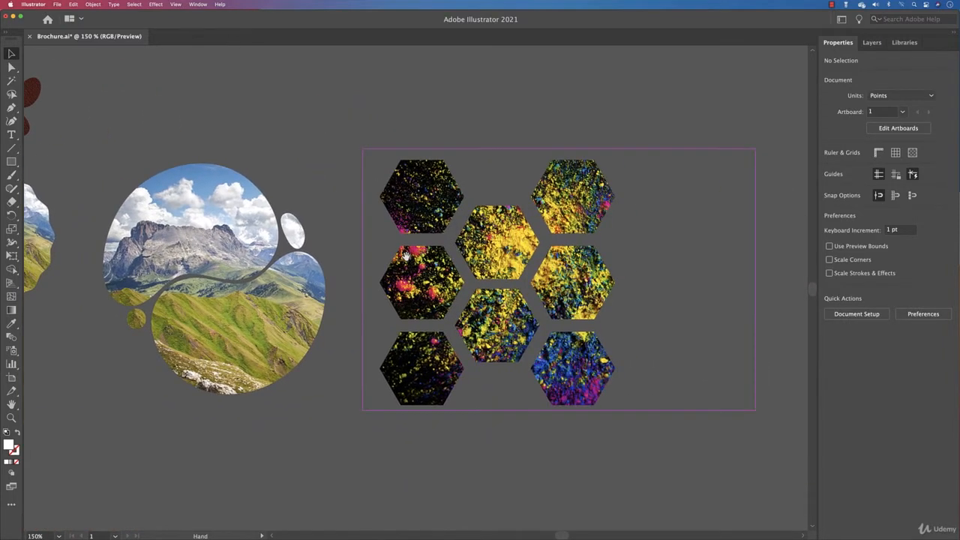
{"action": "left_click_drag", "start_coordinate": [388, 251], "coordinate": [615, 253]}
{"action": "left_click_drag", "start_coordinate": [431, 232], "coordinate": [444, 308]}
{"action": "left_click_drag", "start_coordinate": [343, 259], "coordinate": [379, 237]}
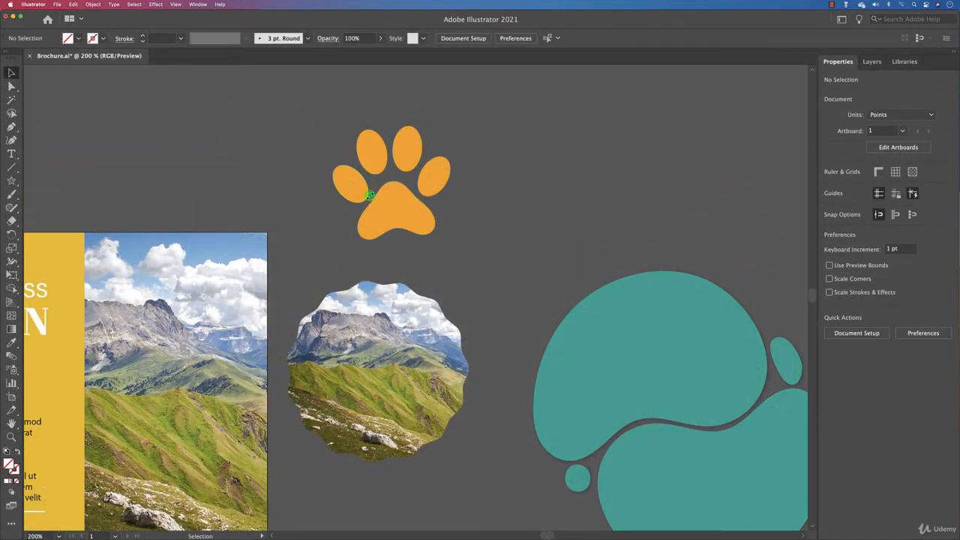
Examine the orange paw print's toes one by one to check whether they are separate paths in their layer
{"action": "left_click", "coordinate": [369, 195]}
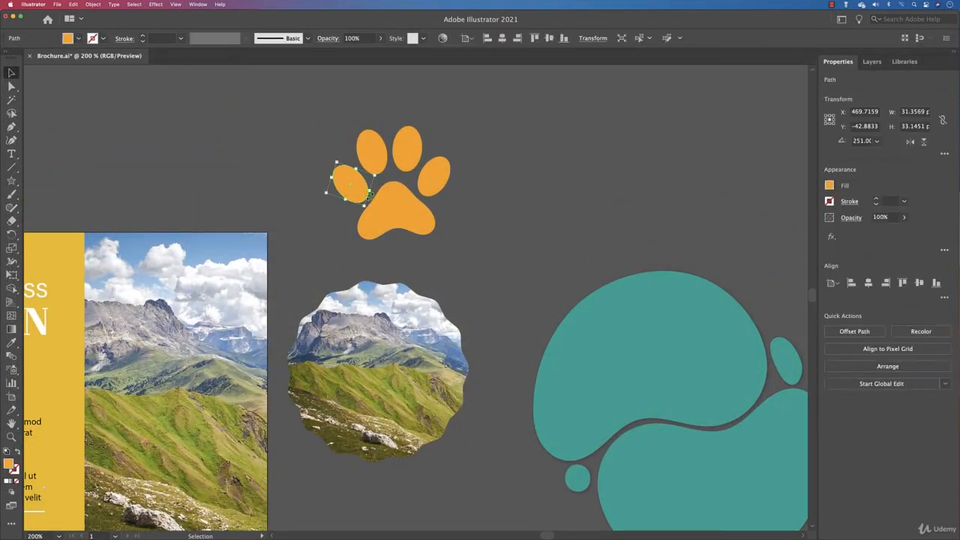
{"action": "left_click", "coordinate": [369, 159]}
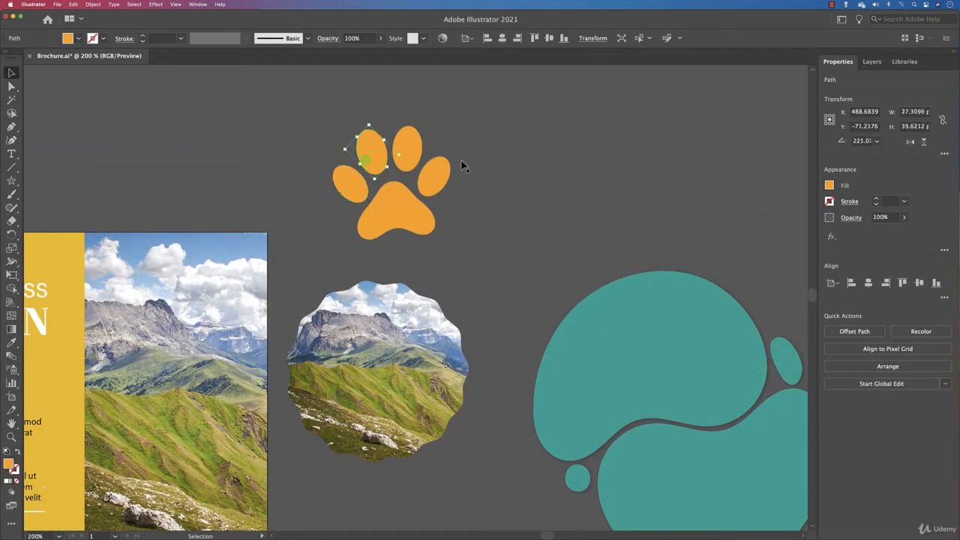
{"action": "left_click", "coordinate": [407, 150]}
{"action": "left_click", "coordinate": [870, 62]}
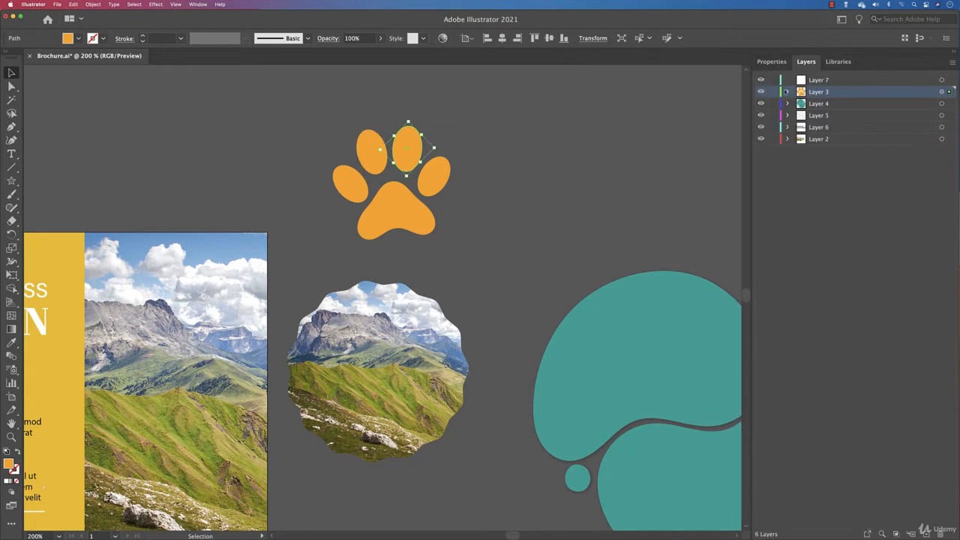
{"action": "left_click", "coordinate": [527, 131]}
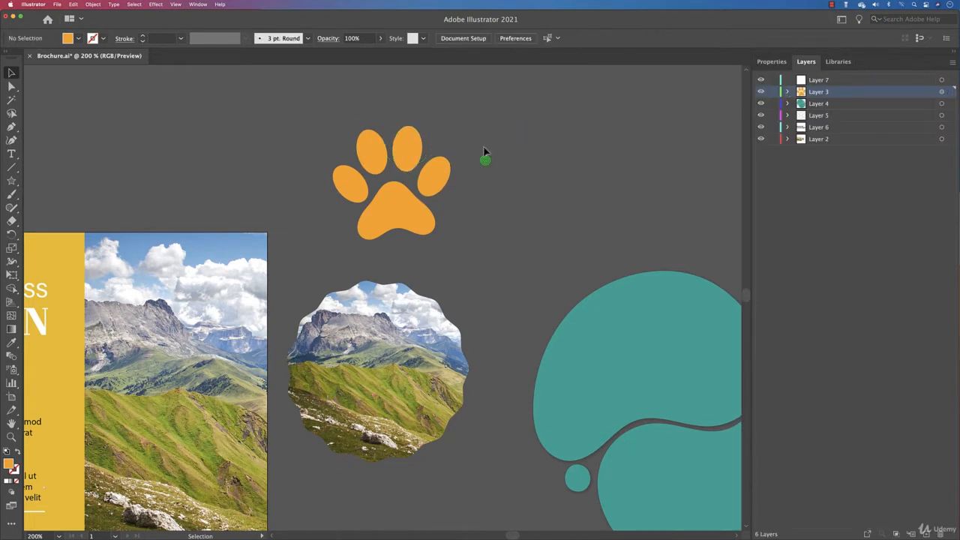
{"action": "left_click", "coordinate": [445, 184]}
{"action": "left_click", "coordinate": [405, 154]}
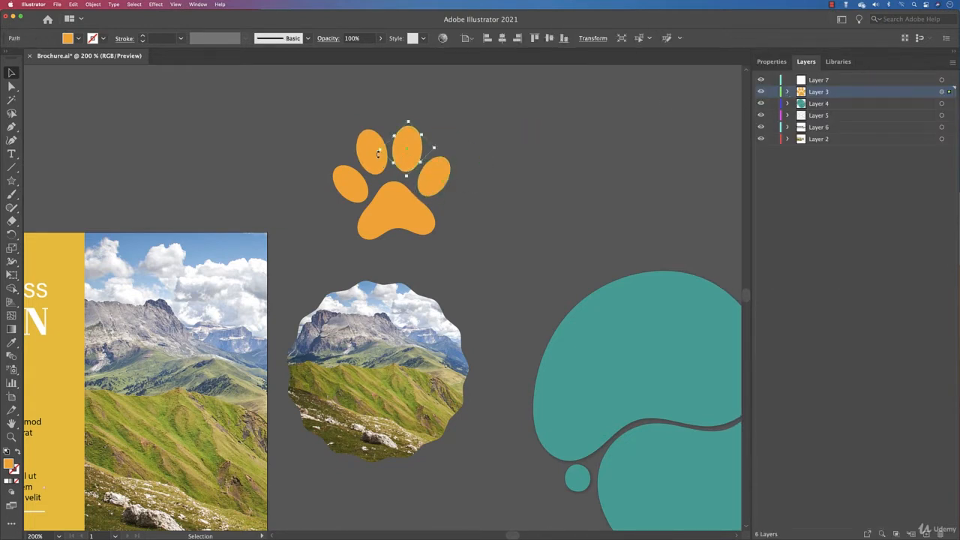
{"action": "left_click", "coordinate": [355, 188]}
{"action": "left_click", "coordinate": [480, 192]}
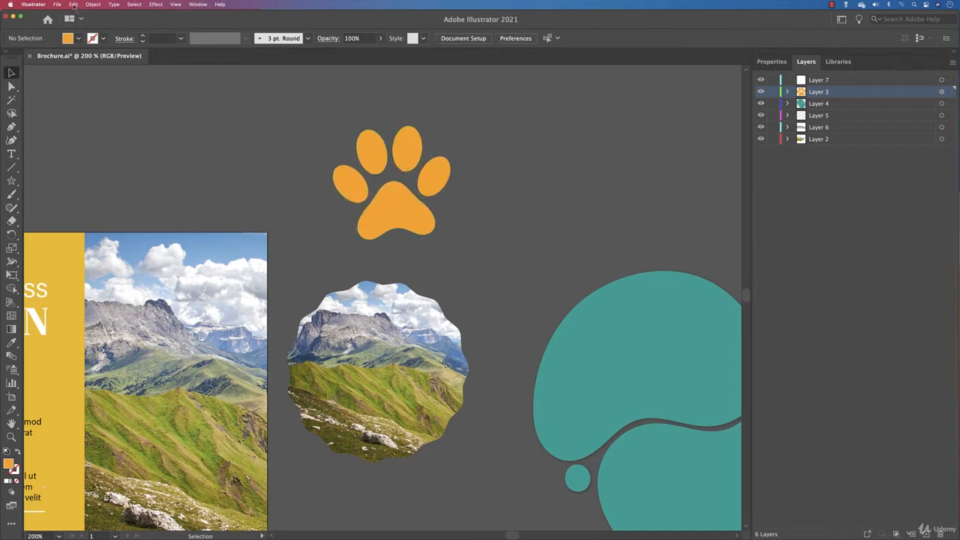
Place Image-Texture.jpg over the orange paw print as a square about 145 pt wide
{"action": "left_click", "coordinate": [57, 5]}
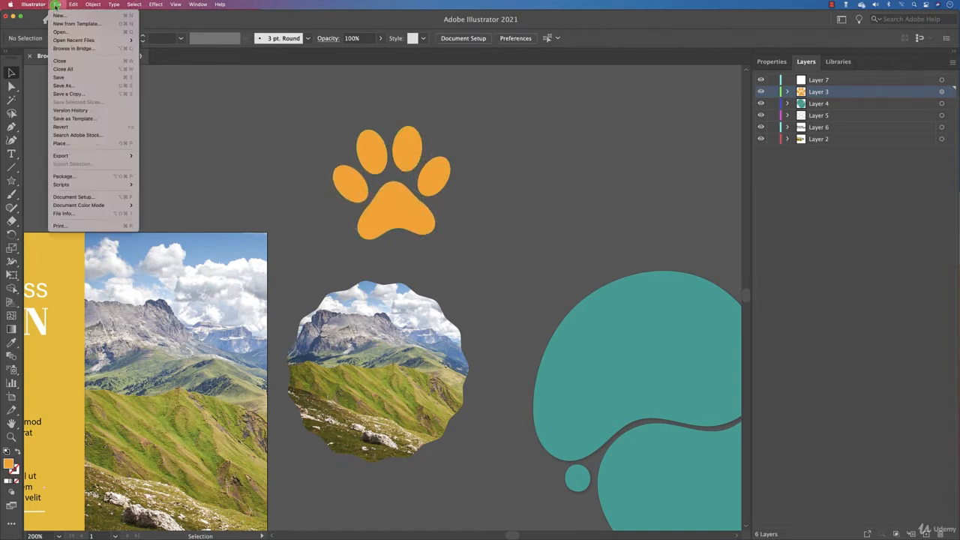
{"action": "left_click", "coordinate": [95, 143]}
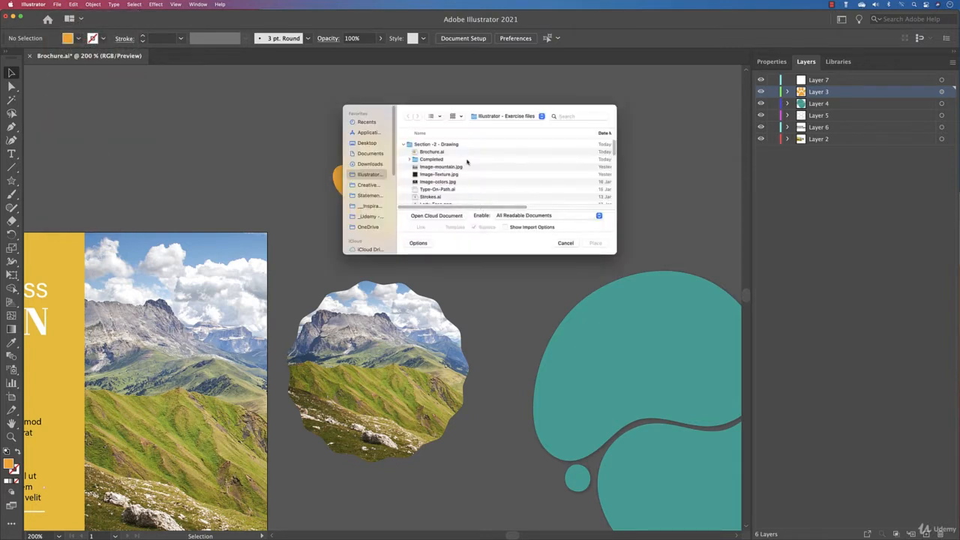
{"action": "left_click", "coordinate": [454, 174]}
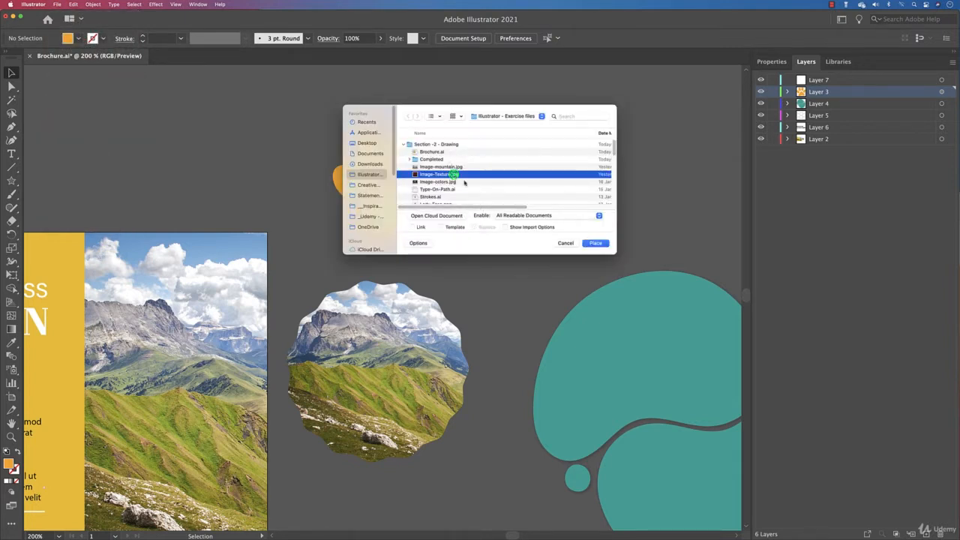
{"action": "left_click", "coordinate": [595, 243]}
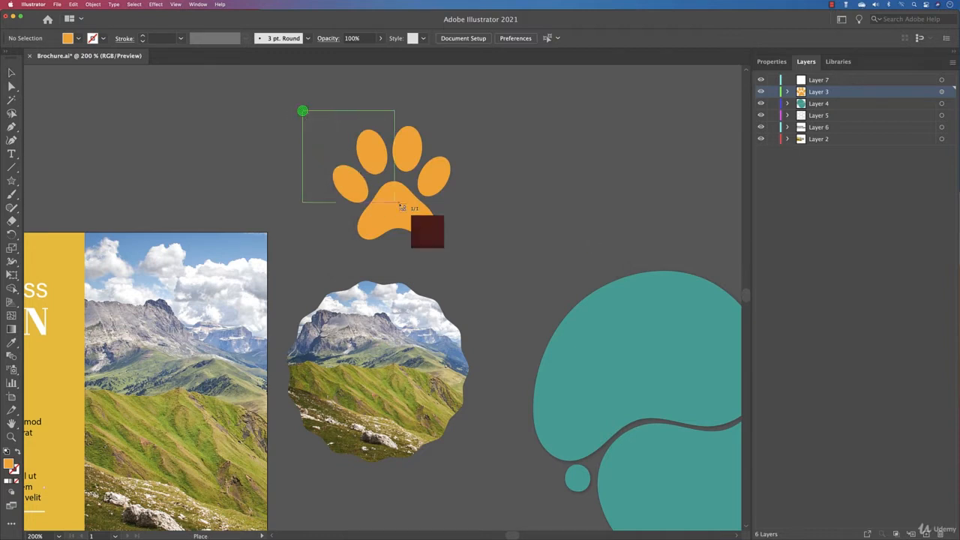
{"action": "left_click_drag", "start_coordinate": [492, 255], "coordinate": [537, 277]}
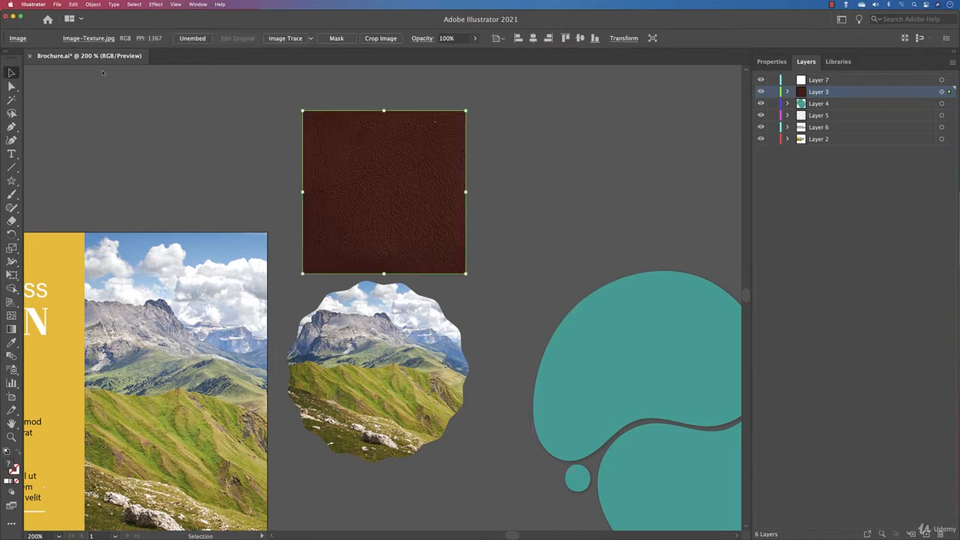
Send the leather texture image to the back, behind the orange paw shapes
{"action": "left_click", "coordinate": [772, 62]}
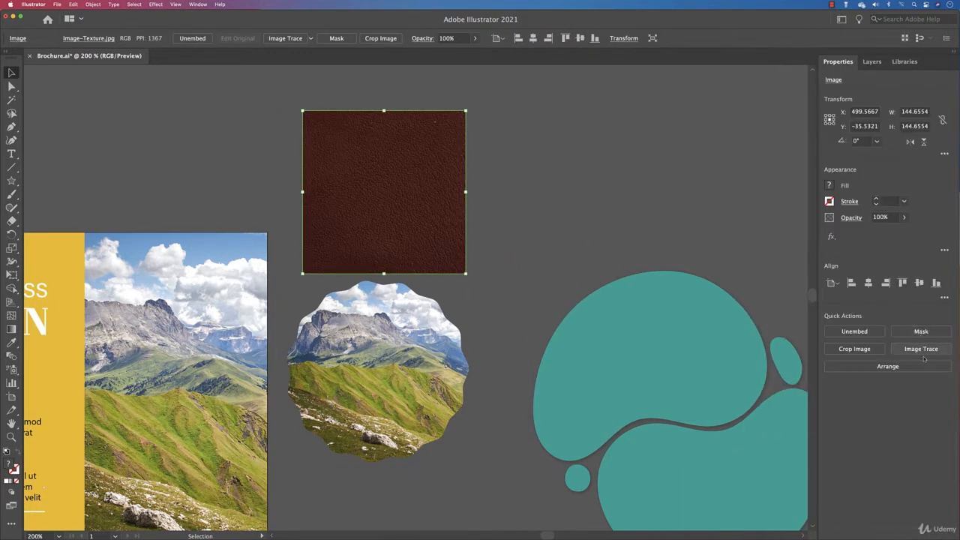
{"action": "left_click", "coordinate": [922, 368]}
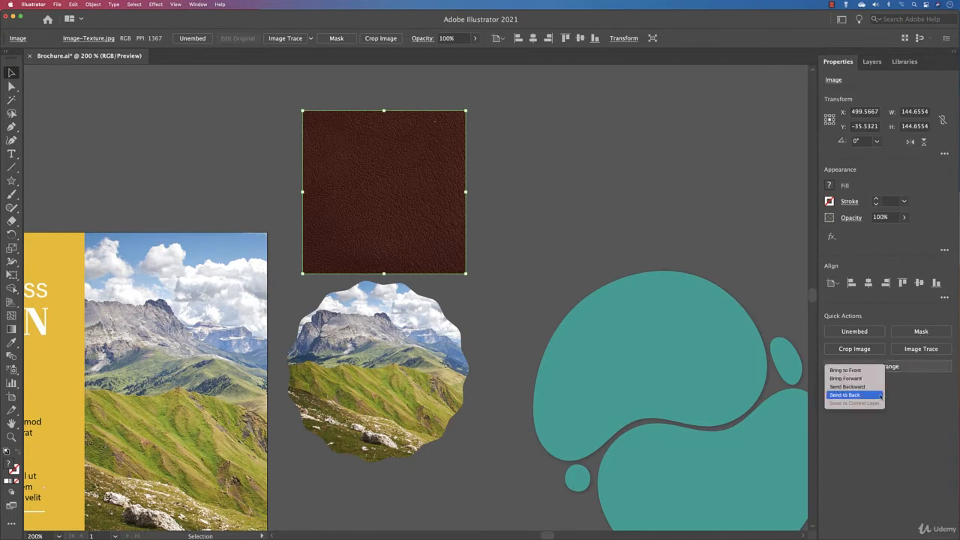
{"action": "left_click", "coordinate": [881, 395]}
Try to make a clipping mask from the texture and the separate paw shapes, undo it and deselect everything
{"action": "left_click", "coordinate": [871, 61]}
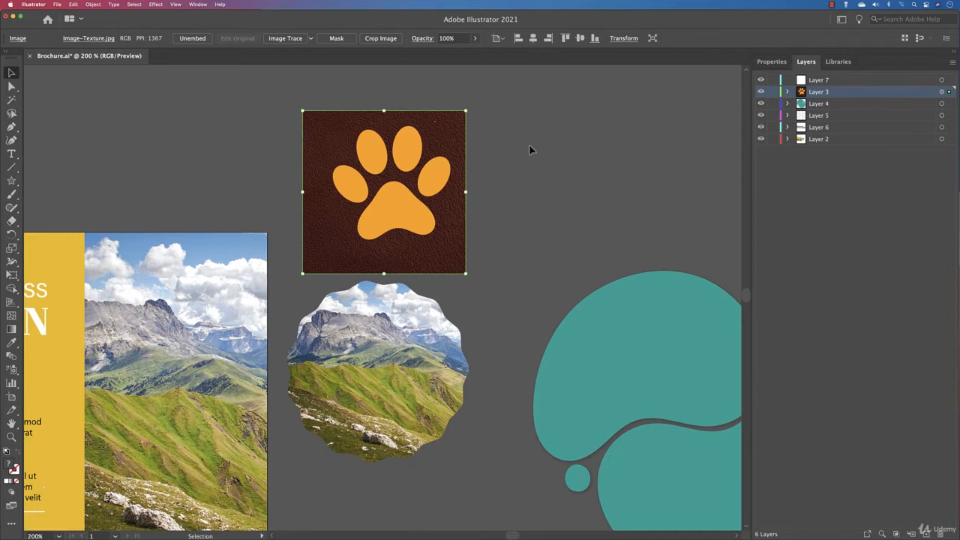
{"action": "left_click_drag", "start_coordinate": [453, 172], "coordinate": [324, 239]}
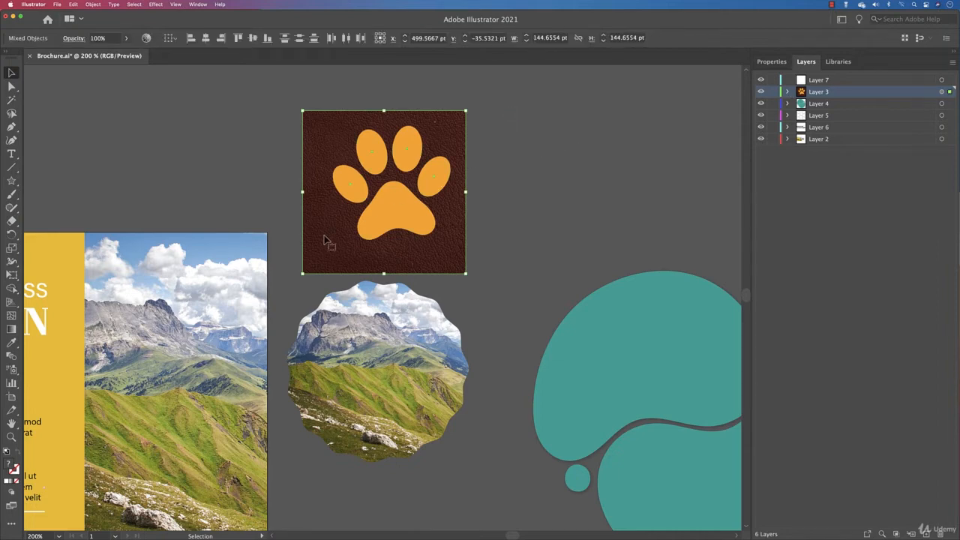
{"action": "left_click", "coordinate": [772, 62]}
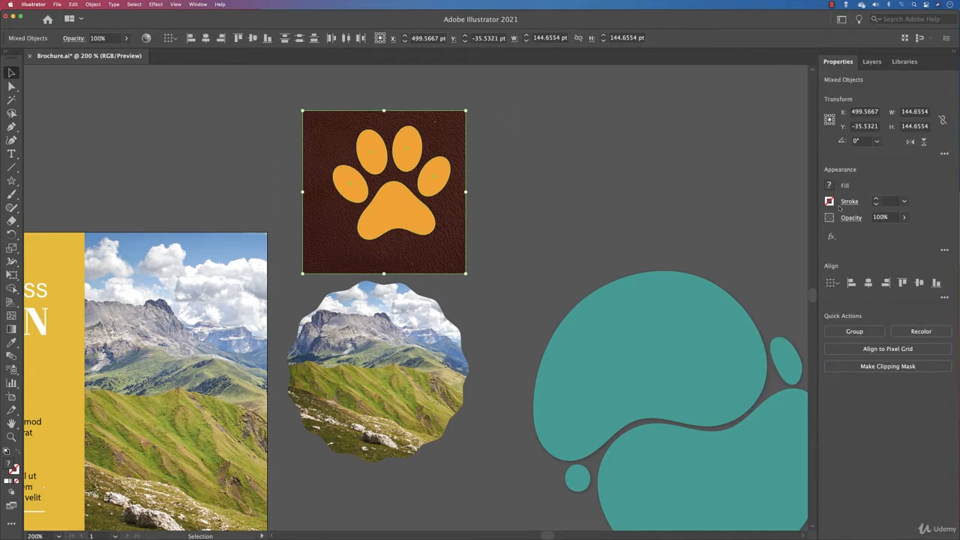
{"action": "left_click", "coordinate": [880, 366]}
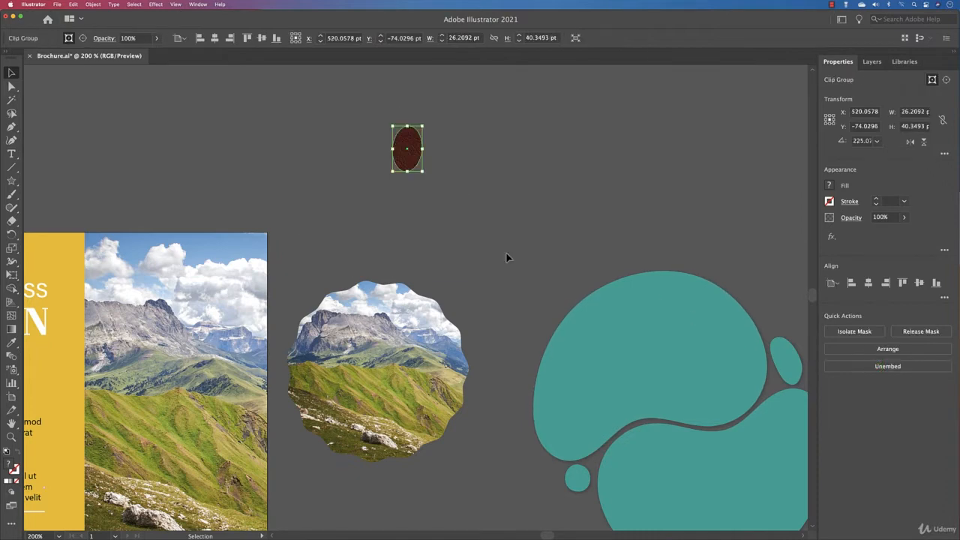
{"action": "key", "text": "super+z"}
{"action": "left_click", "coordinate": [484, 197]}
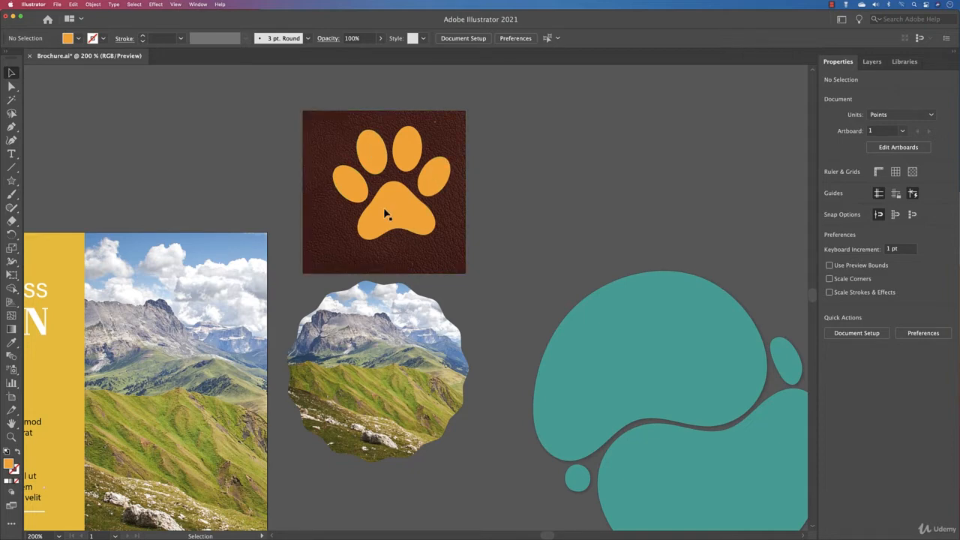
Combine the five orange paw shapes, without the texture, into one compound path and show it in the expanded Layer 3
{"action": "left_click", "coordinate": [338, 247]}
{"action": "left_click", "coordinate": [450, 157]}
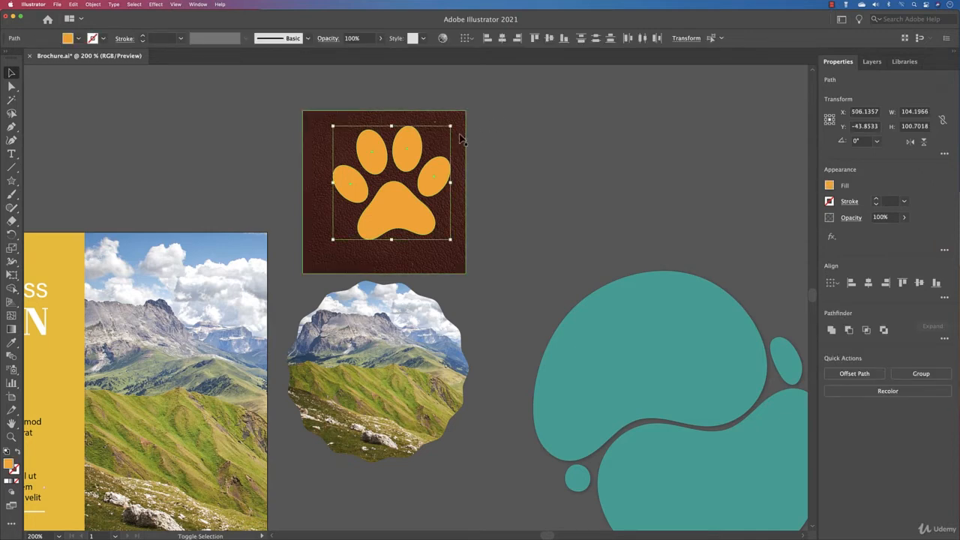
{"action": "left_click", "coordinate": [92, 4]}
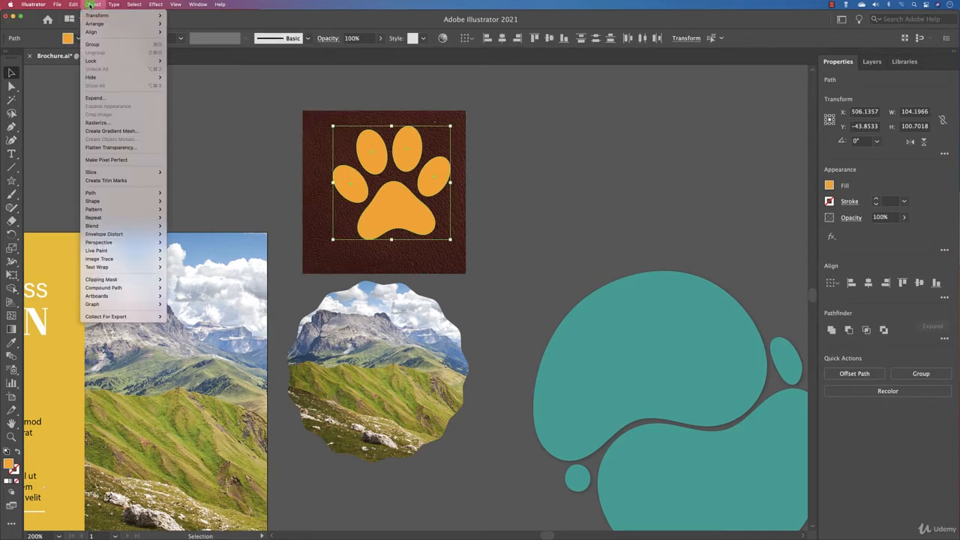
{"action": "mouse_move", "coordinate": [119, 288]}
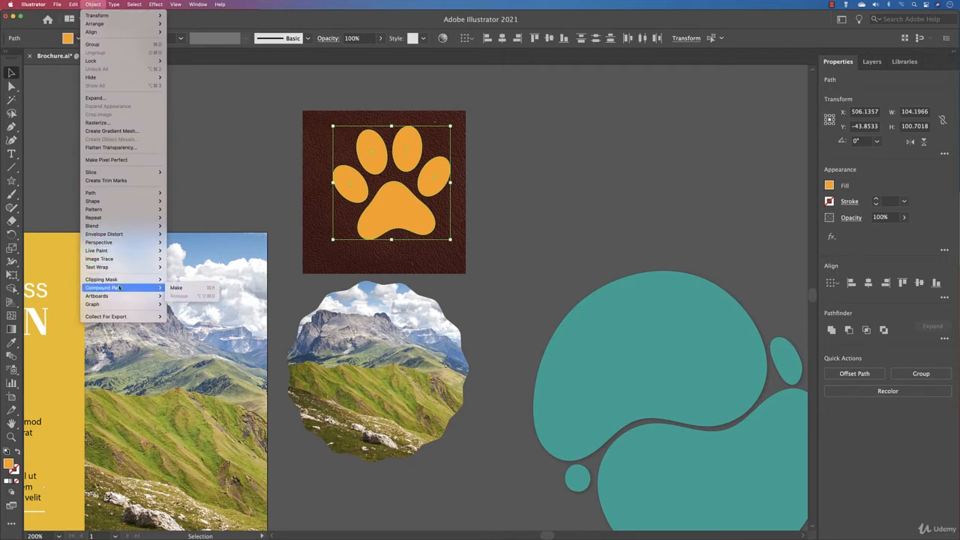
{"action": "left_click", "coordinate": [180, 287]}
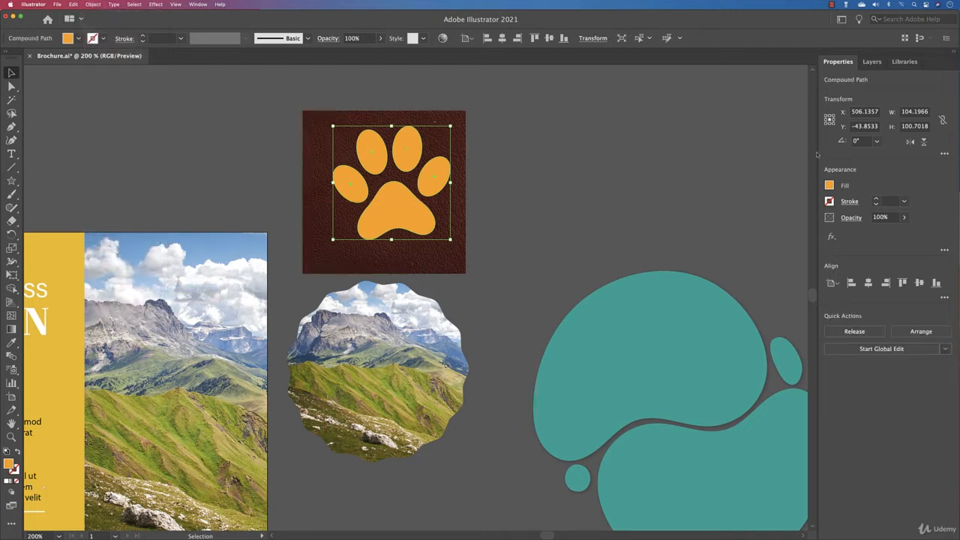
{"action": "left_click", "coordinate": [872, 62]}
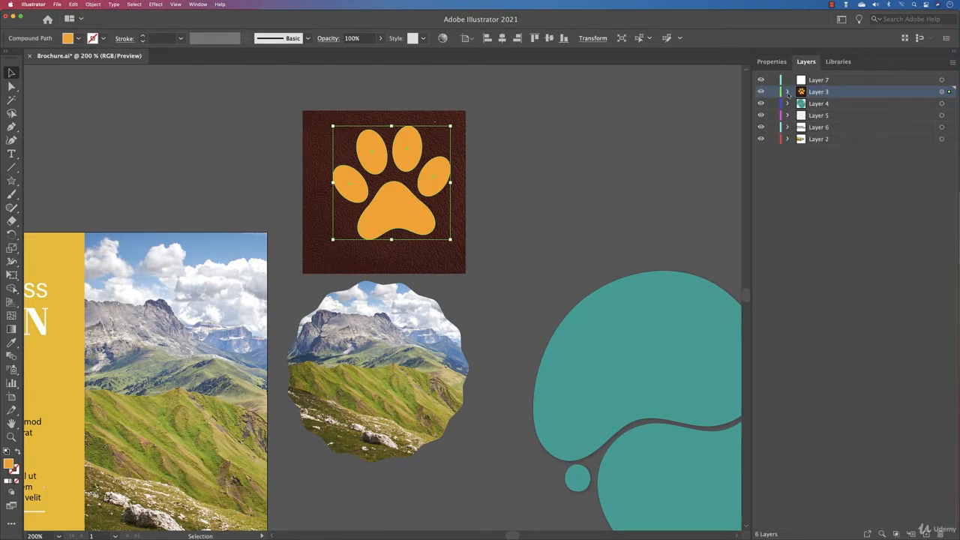
{"action": "left_click", "coordinate": [787, 91]}
{"action": "left_click", "coordinate": [872, 105]}
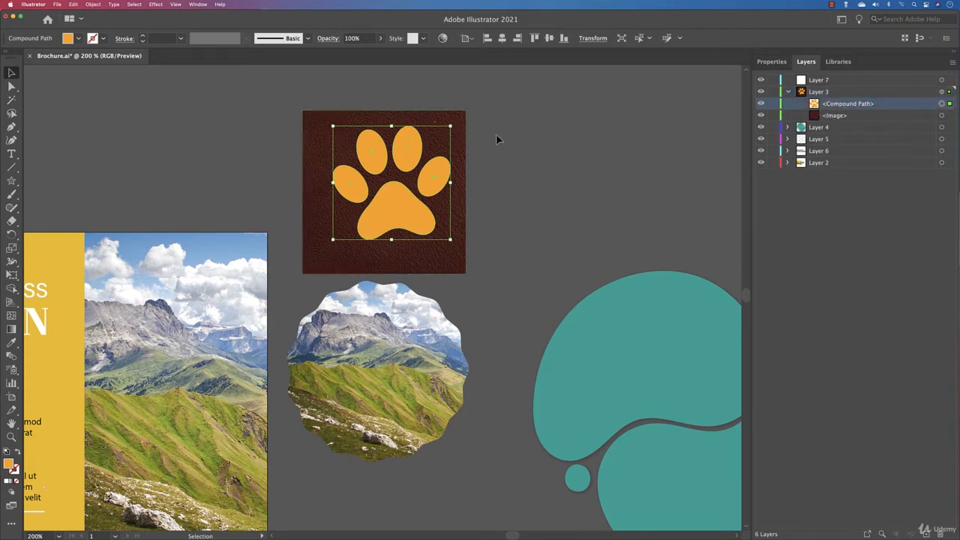
Make a clipping mask from the paw compound path and the leather texture image
{"action": "left_click", "coordinate": [459, 216], "text": "shift"}
{"action": "left_click", "coordinate": [771, 62]}
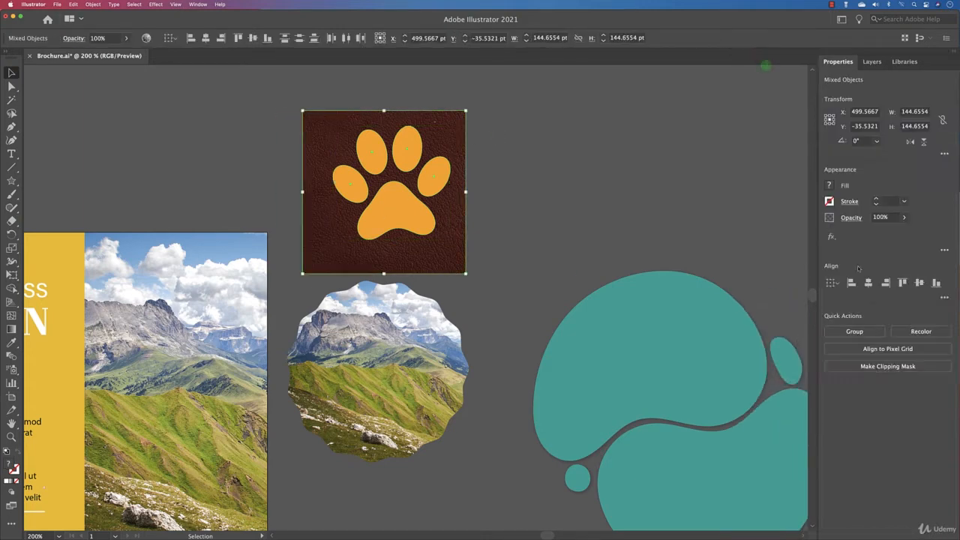
{"action": "left_click", "coordinate": [878, 367]}
{"action": "left_click", "coordinate": [546, 211]}
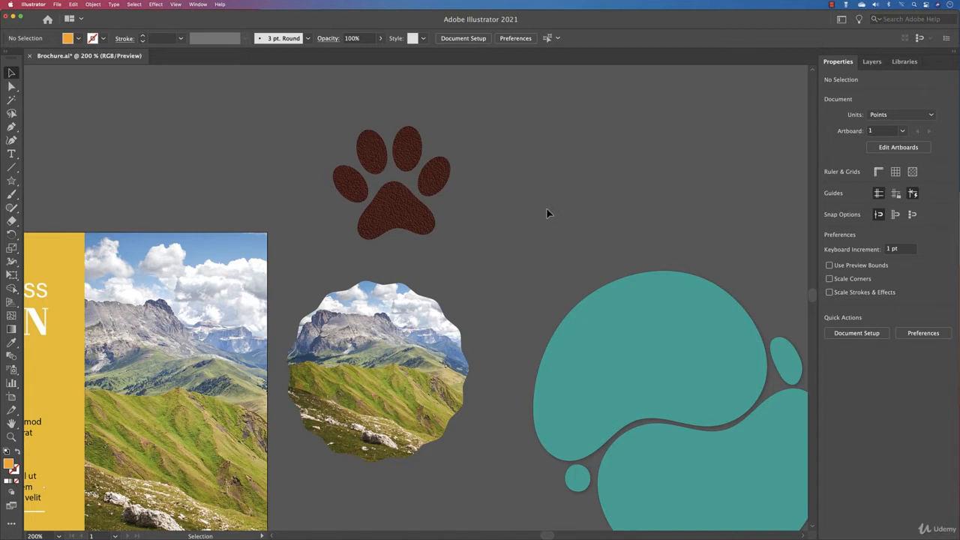
Combine the four teal blob shapes into one compound path and show it in the expanded Layer 4
{"action": "left_click_drag", "start_coordinate": [605, 242], "coordinate": [460, 112]}
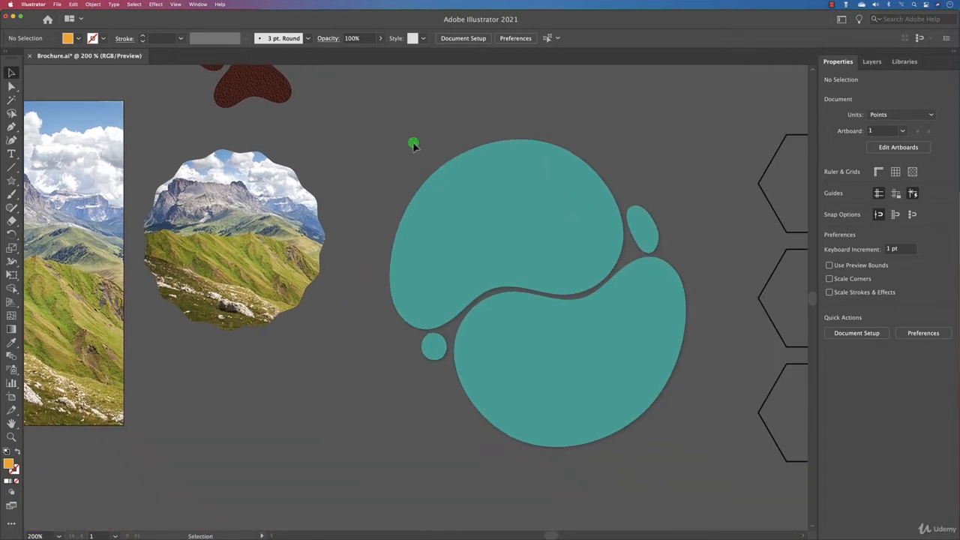
{"action": "left_click_drag", "start_coordinate": [684, 435], "coordinate": [420, 225]}
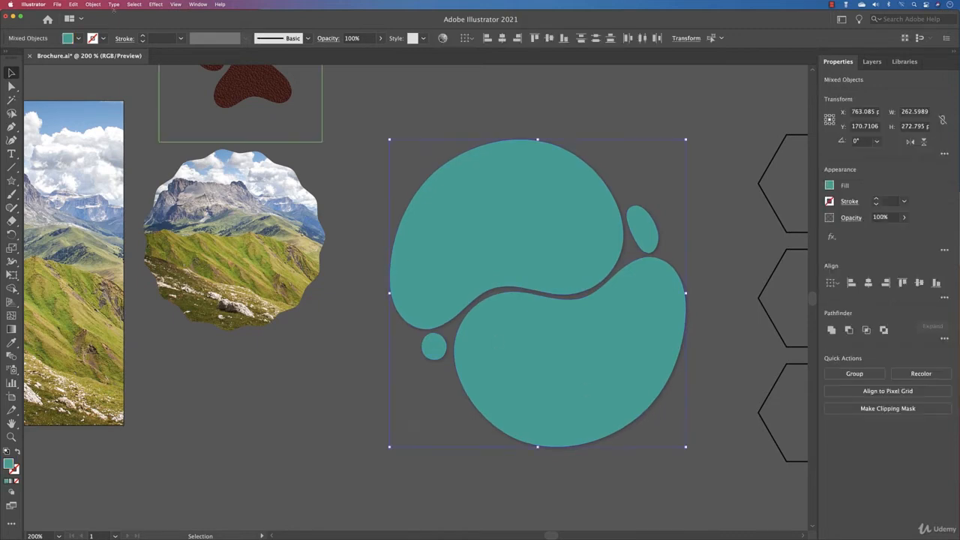
{"action": "left_click", "coordinate": [93, 5]}
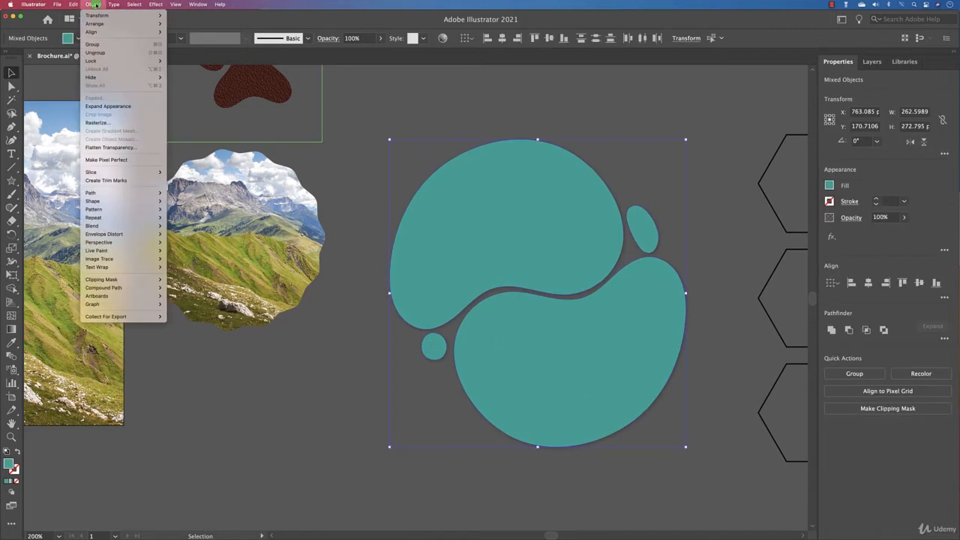
{"action": "mouse_move", "coordinate": [143, 288]}
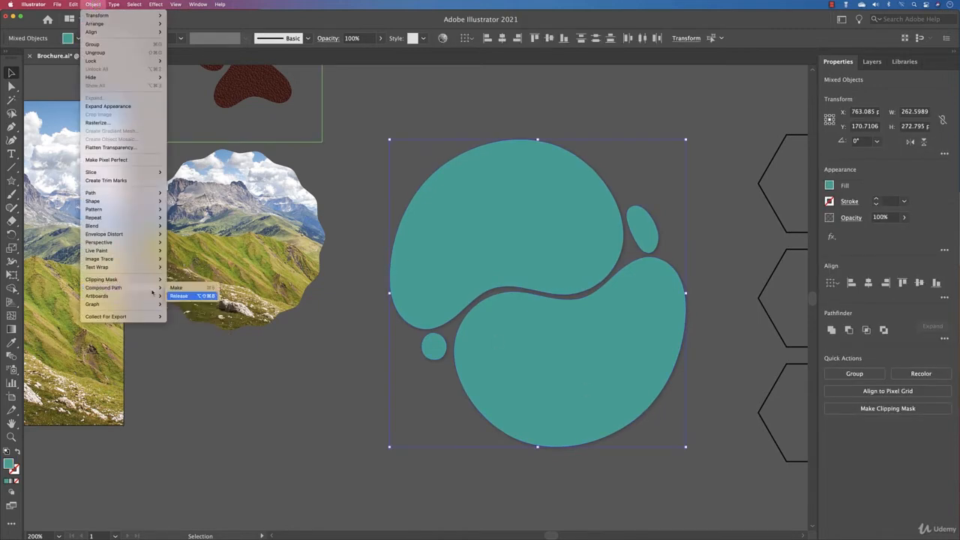
{"action": "left_click", "coordinate": [184, 289]}
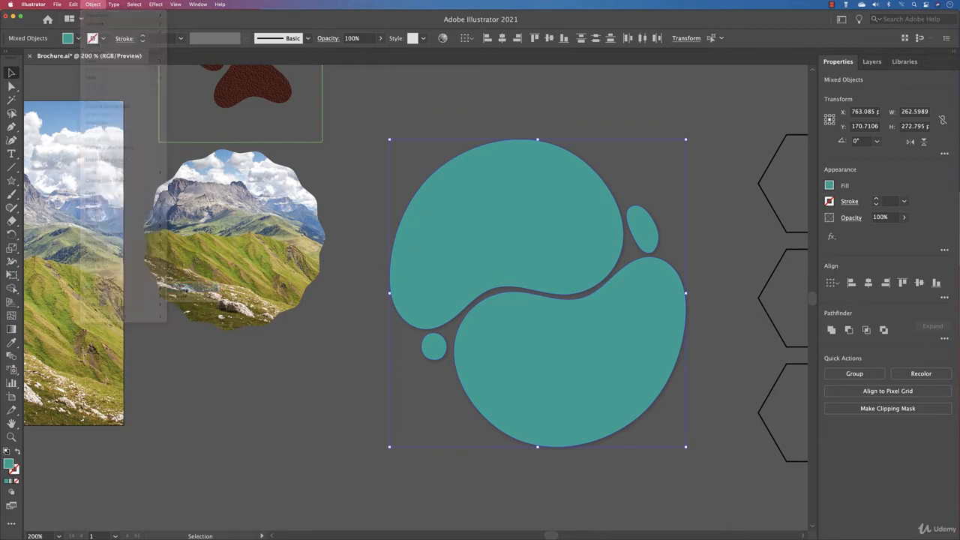
{"action": "left_click", "coordinate": [871, 62]}
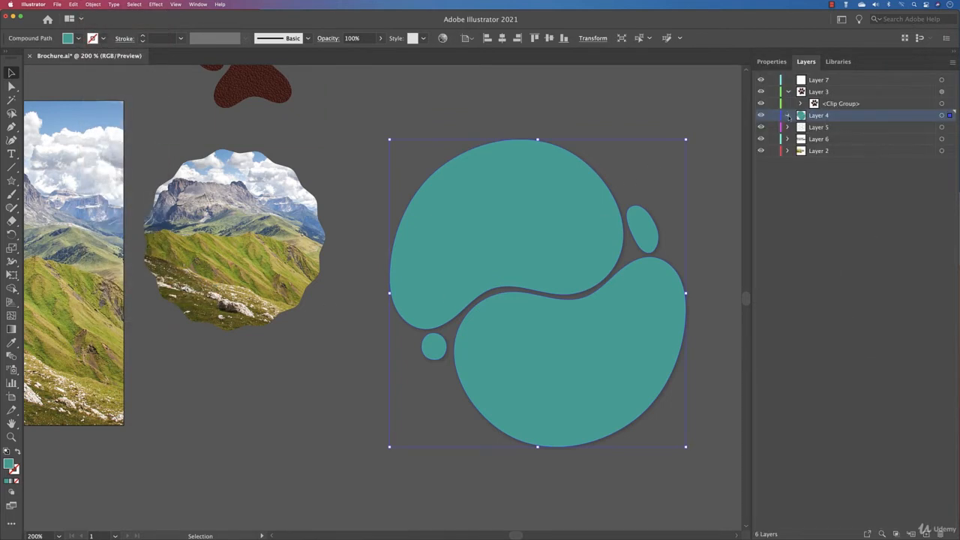
{"action": "left_click", "coordinate": [788, 115]}
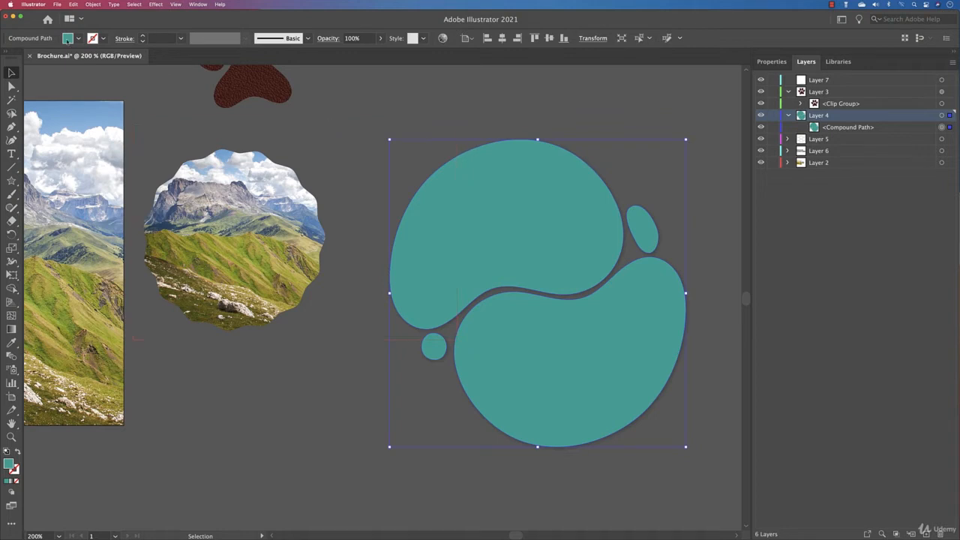
Place Image-mountain.jpg at about 501 by 334 pt and position it so it covers the teal blob compound path
{"action": "left_click", "coordinate": [54, 6]}
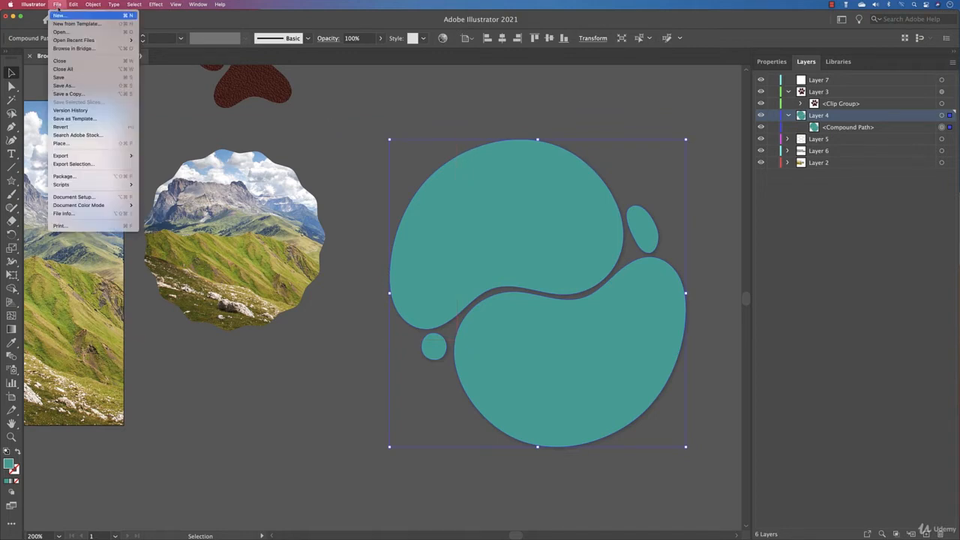
{"action": "left_click", "coordinate": [90, 146]}
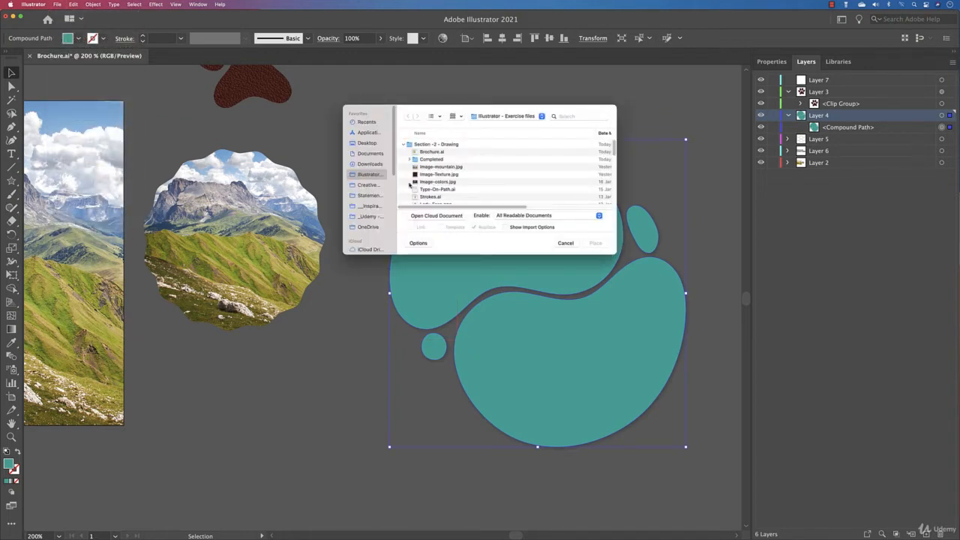
{"action": "left_click", "coordinate": [454, 166]}
{"action": "left_click", "coordinate": [586, 244]}
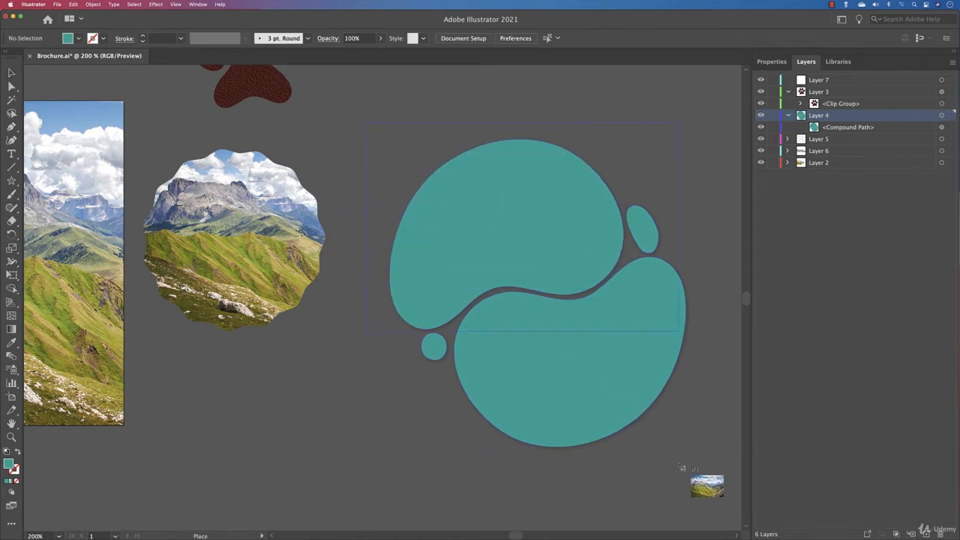
{"action": "scroll", "coordinate": [705, 505], "scroll_direction": "down", "scroll_amount": 5}
{"action": "scroll", "coordinate": [743, 439], "scroll_direction": "right", "scroll_amount": 5}
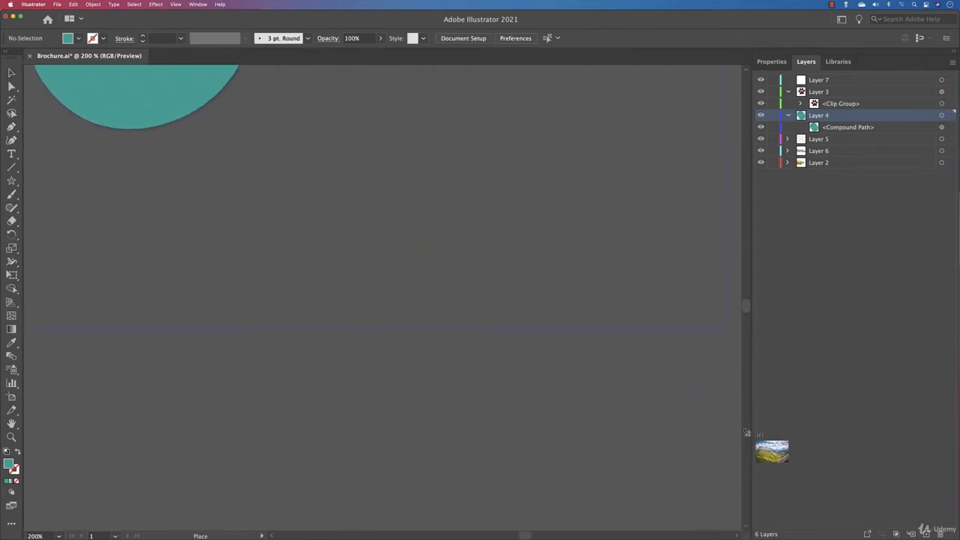
{"action": "mouse_move", "coordinate": [411, 286]}
{"action": "left_mouse_down"}
{"action": "mouse_move", "coordinate": [287, 227]}
{"action": "mouse_move", "coordinate": [396, 283]}
{"action": "left_mouse_up"}
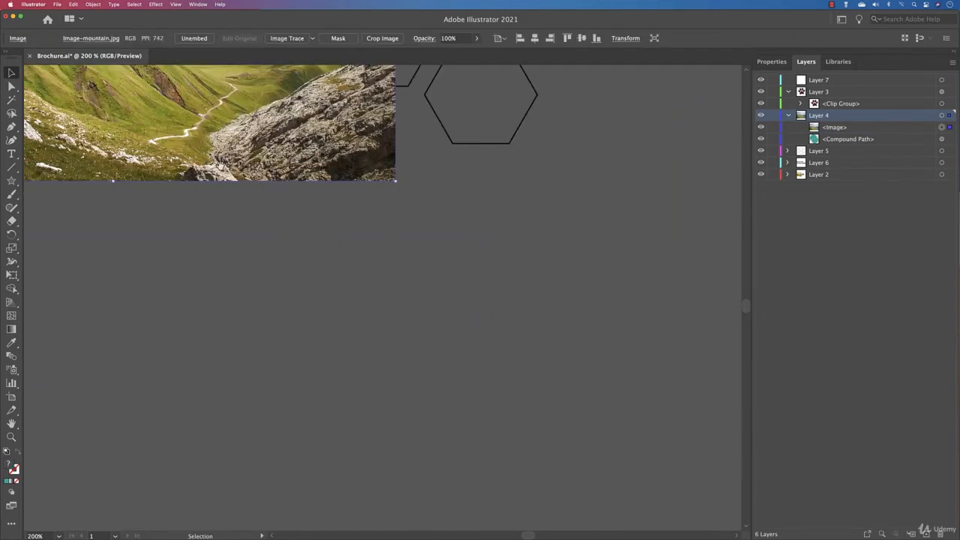
{"action": "left_click_drag", "start_coordinate": [237, 166], "coordinate": [545, 482]}
Send the mountain image to the back and make a clipping mask from it and the teal blob compound path
{"action": "left_click", "coordinate": [772, 61]}
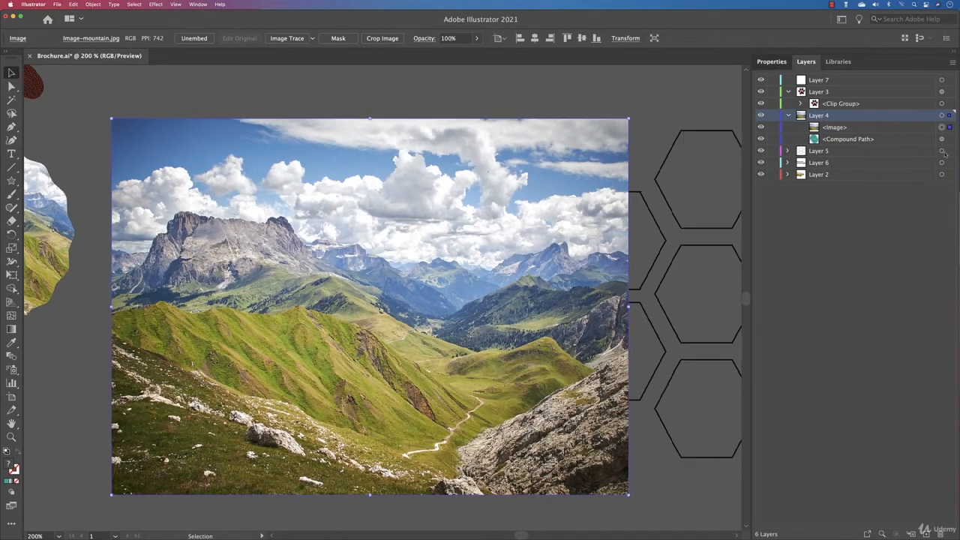
{"action": "left_click", "coordinate": [911, 367]}
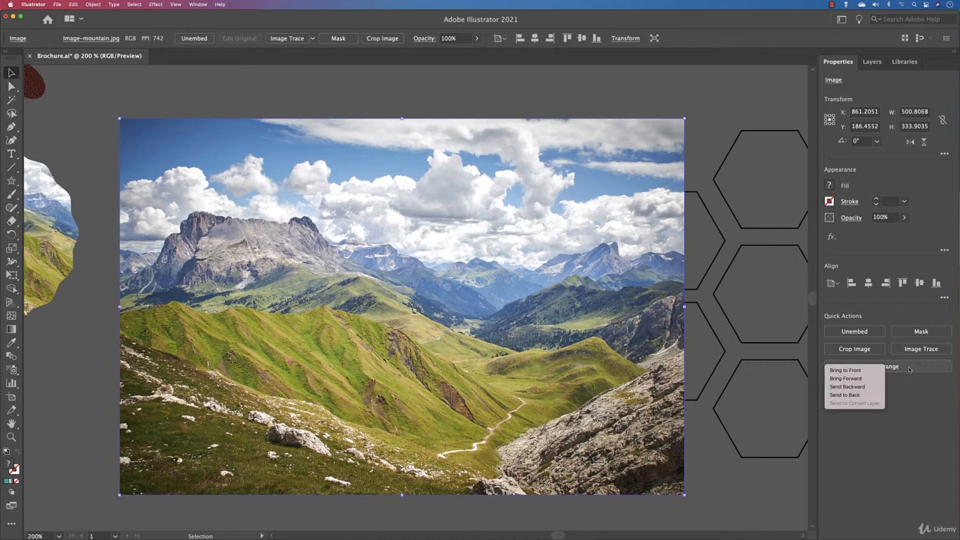
{"action": "left_click", "coordinate": [869, 396]}
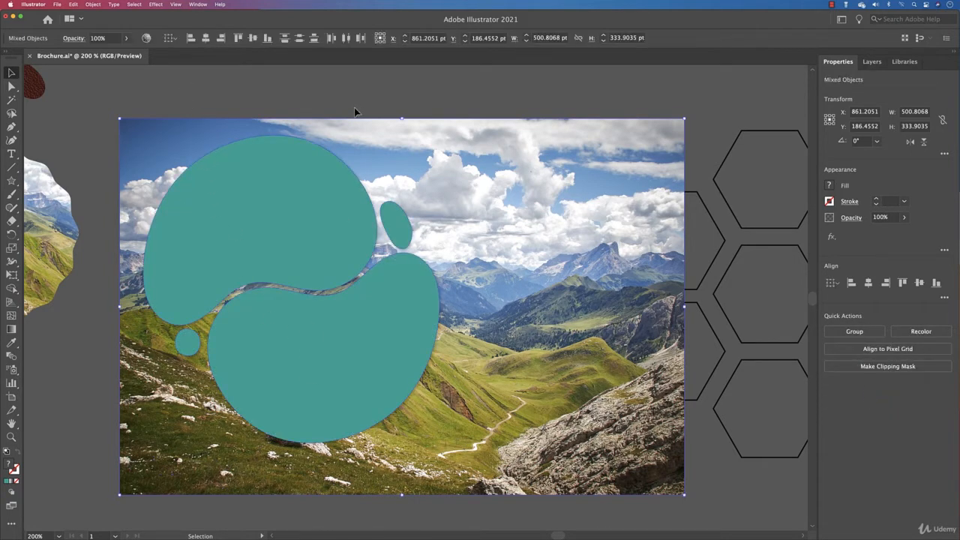
{"action": "left_click", "coordinate": [268, 212]}
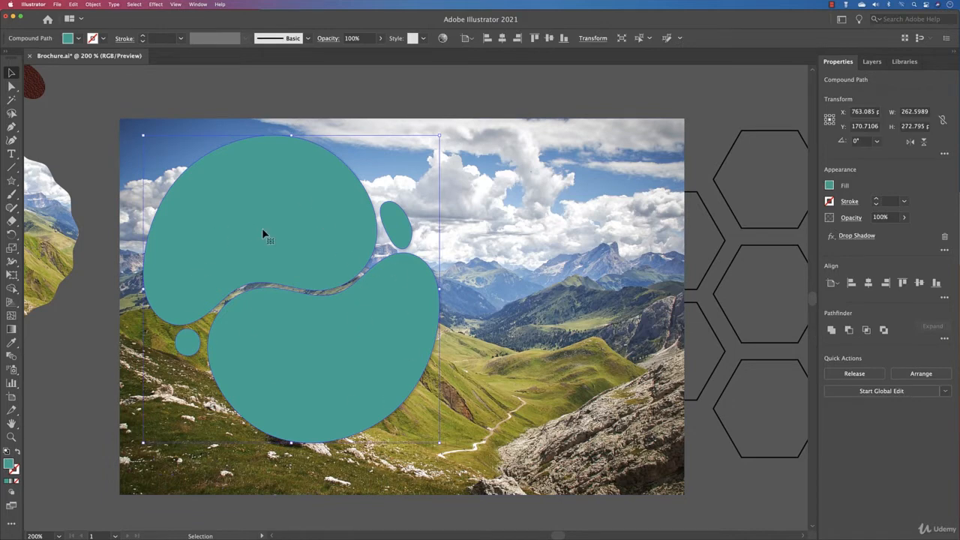
{"action": "left_click", "coordinate": [584, 180], "text": "shift"}
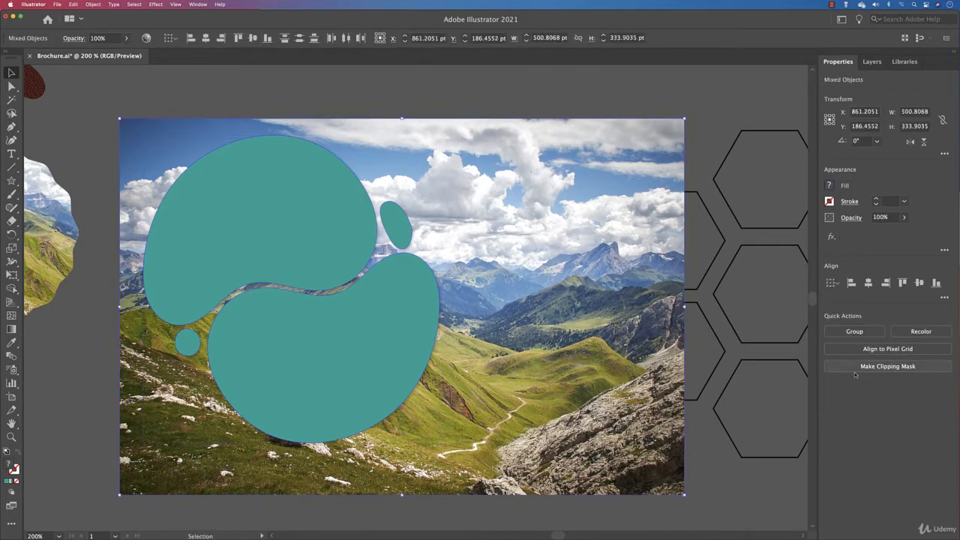
{"action": "left_click", "coordinate": [887, 366]}
{"action": "left_click_drag", "start_coordinate": [473, 237], "coordinate": [246, 208]}
{"action": "left_click_drag", "start_coordinate": [640, 437], "coordinate": [635, 438]}
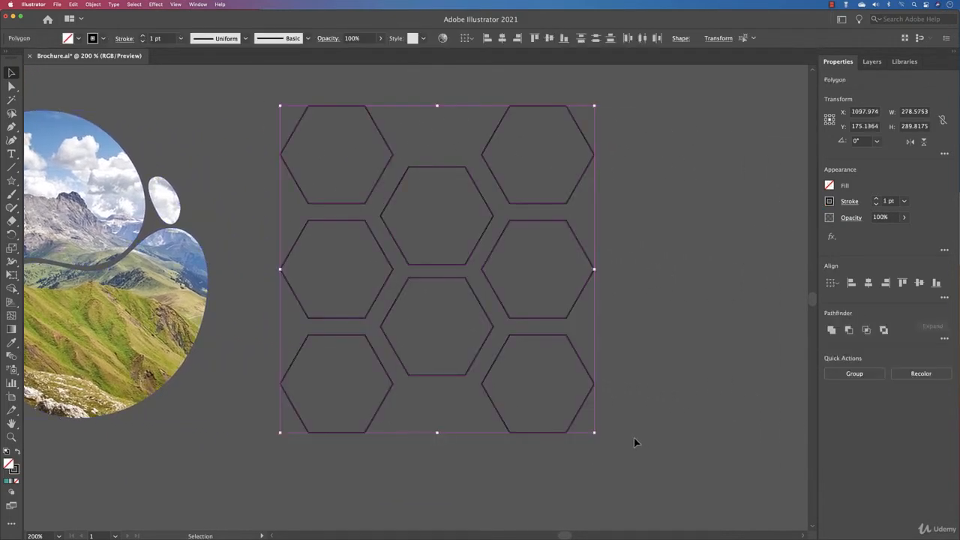
{"action": "left_click", "coordinate": [634, 437]}
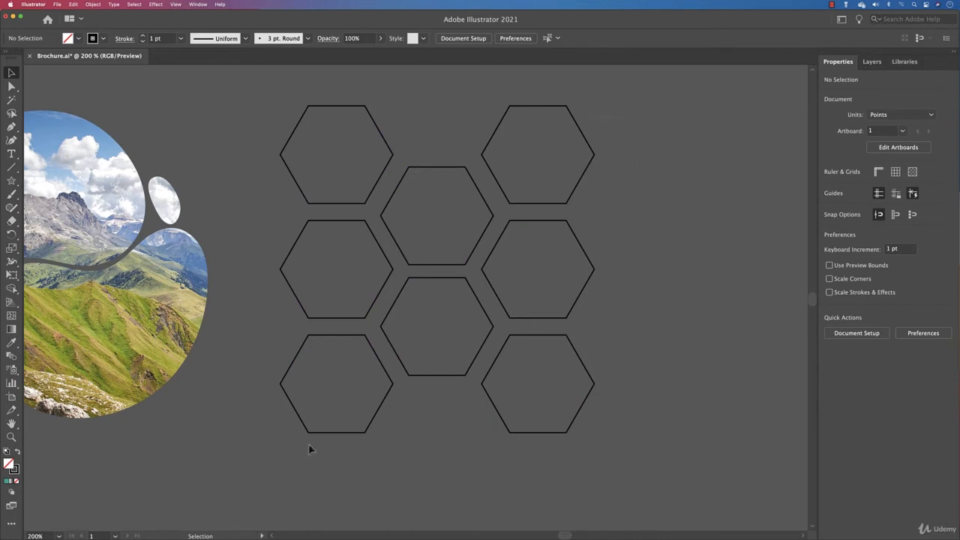
{"action": "left_click_drag", "start_coordinate": [309, 445], "coordinate": [285, 456]}
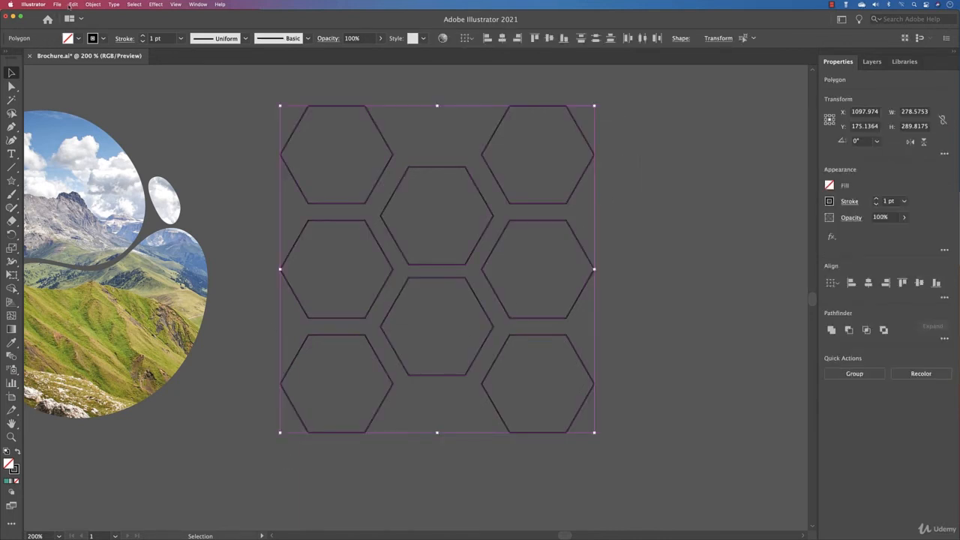
{"action": "left_click", "coordinate": [93, 5]}
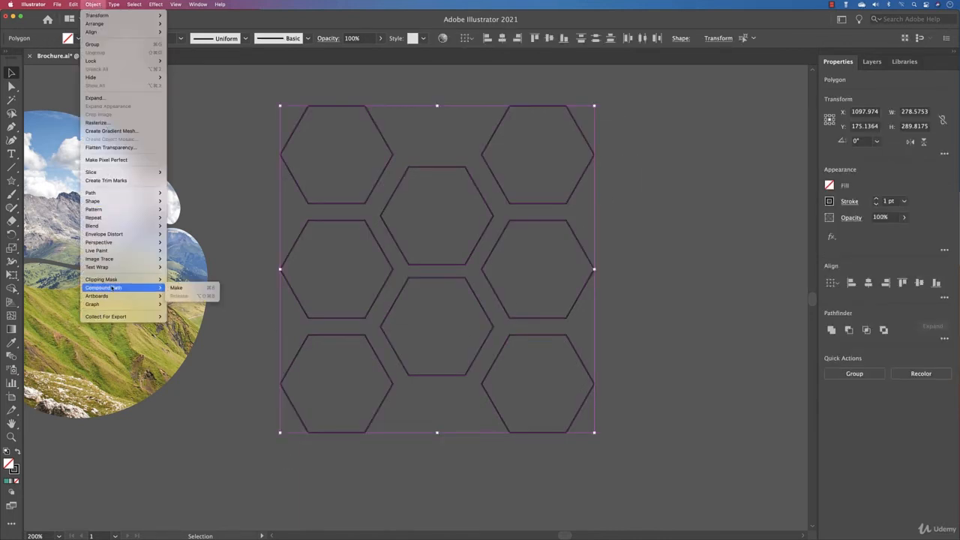
{"action": "left_click", "coordinate": [199, 116]}
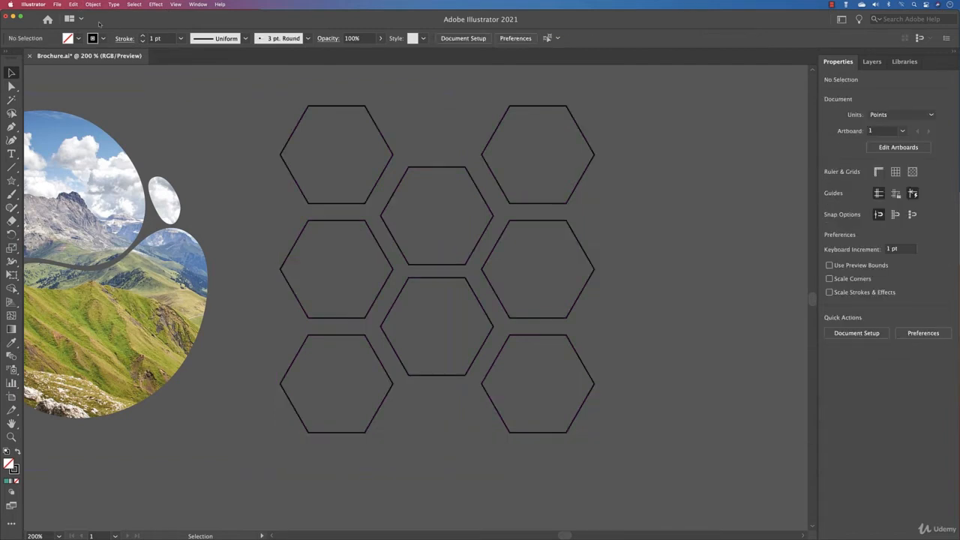
Place Image-colors.jpg over the hexagons at about 465 by 310 pt and send it to the back
{"action": "left_click", "coordinate": [73, 5]}
{"action": "mouse_move", "coordinate": [57, 4]}
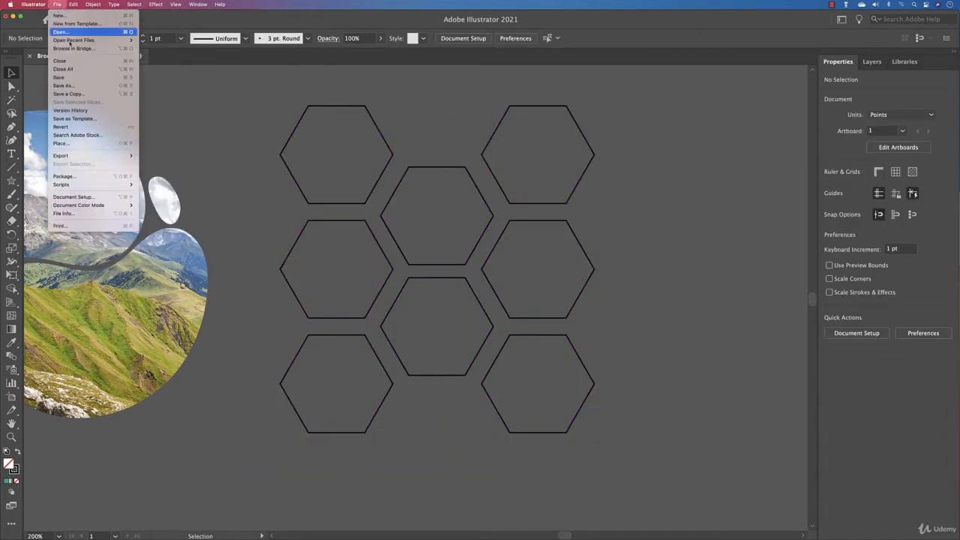
{"action": "left_click", "coordinate": [83, 144]}
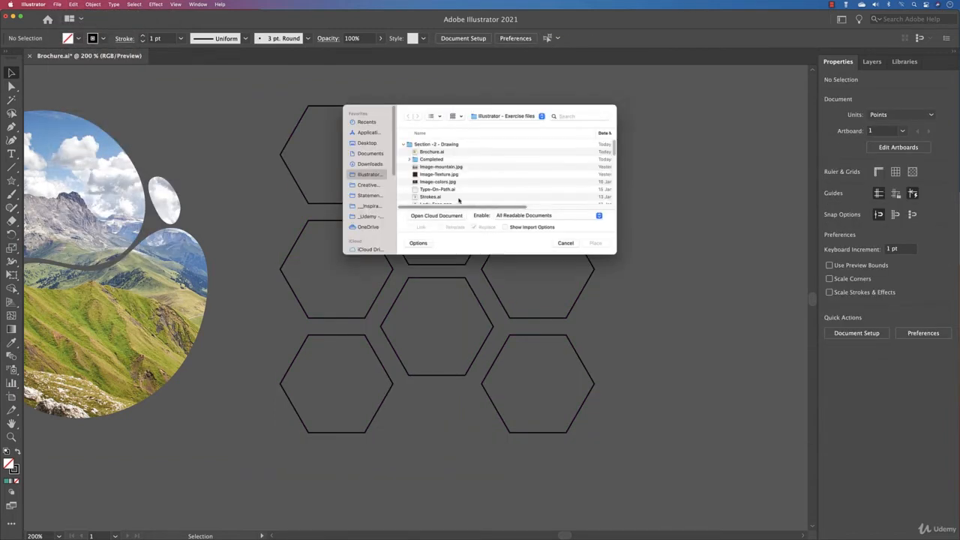
{"action": "left_click", "coordinate": [459, 183]}
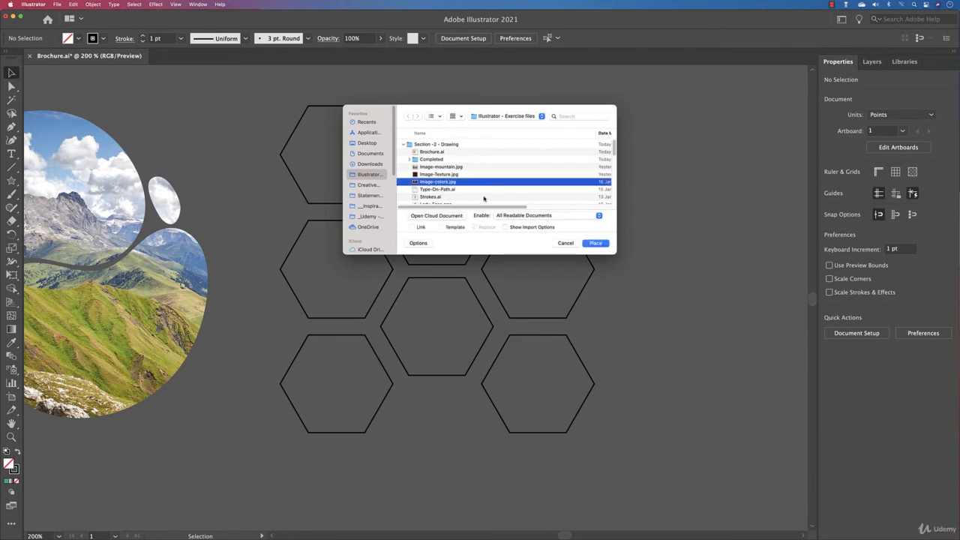
{"action": "left_click", "coordinate": [596, 244]}
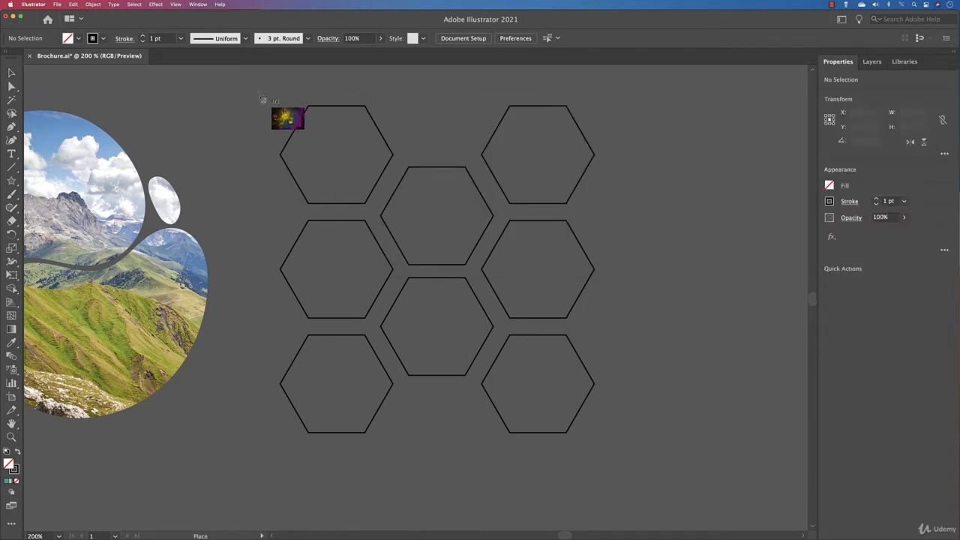
{"action": "left_click_drag", "start_coordinate": [259, 95], "coordinate": [785, 515]}
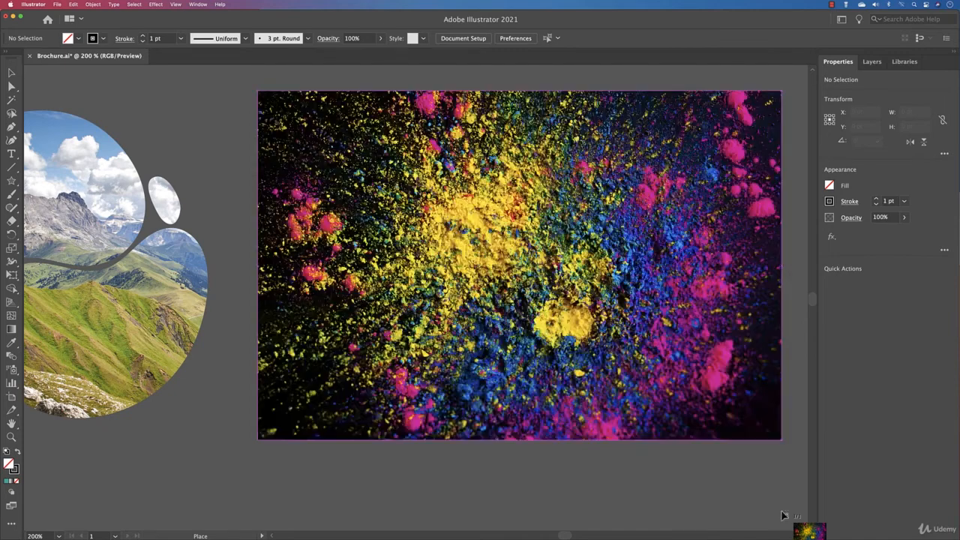
{"action": "left_click", "coordinate": [877, 368]}
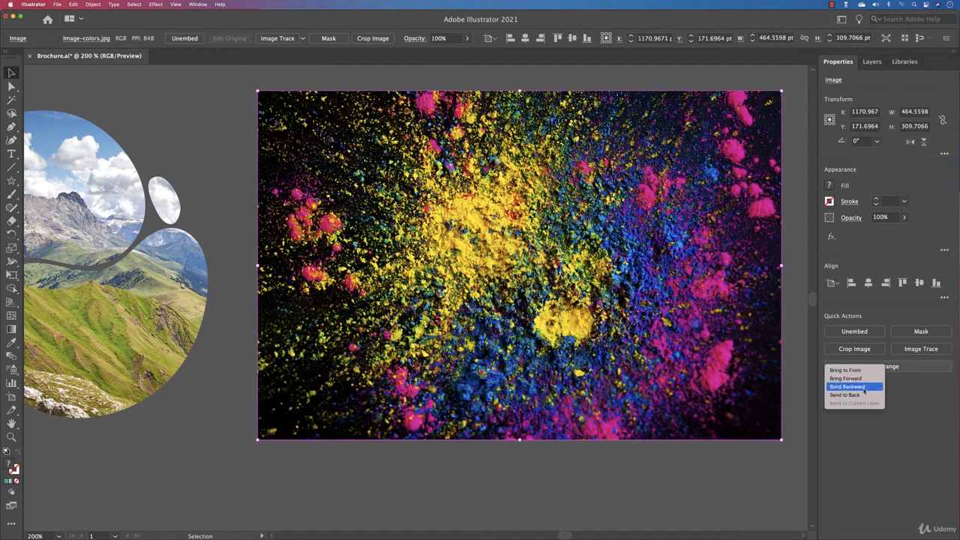
{"action": "left_click", "coordinate": [861, 395]}
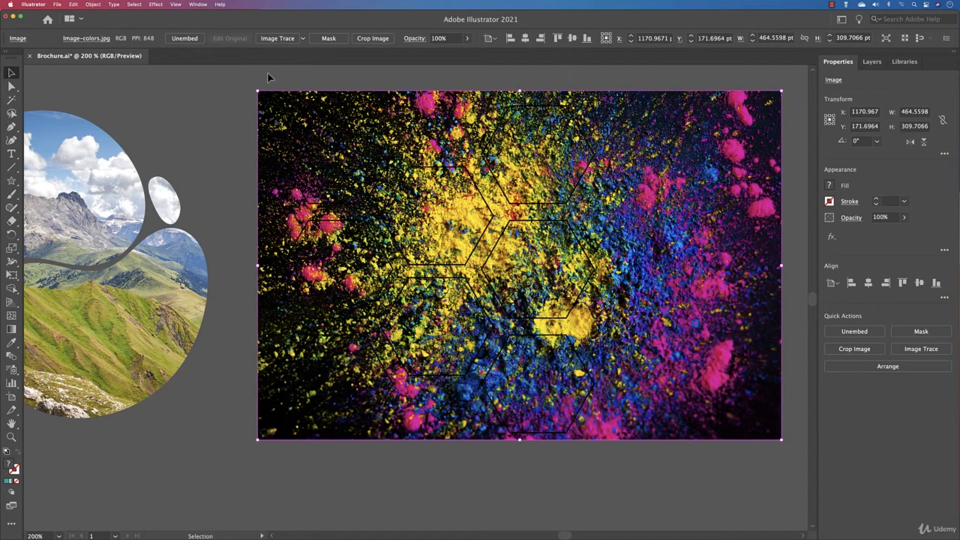
Try to make a clipping mask from the colour powder image and the separate hexagons, and undo it
{"action": "key", "text": "super+a"}
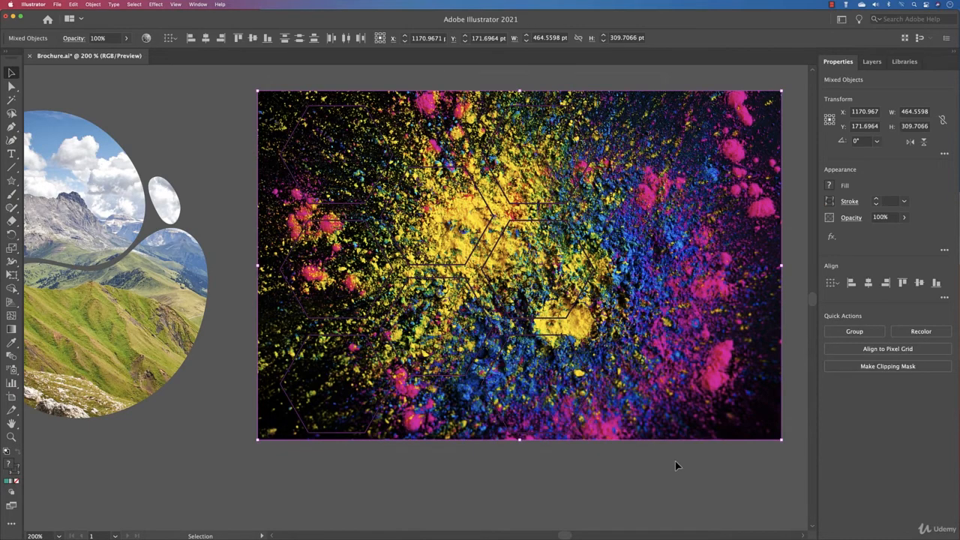
{"action": "left_click", "coordinate": [872, 62]}
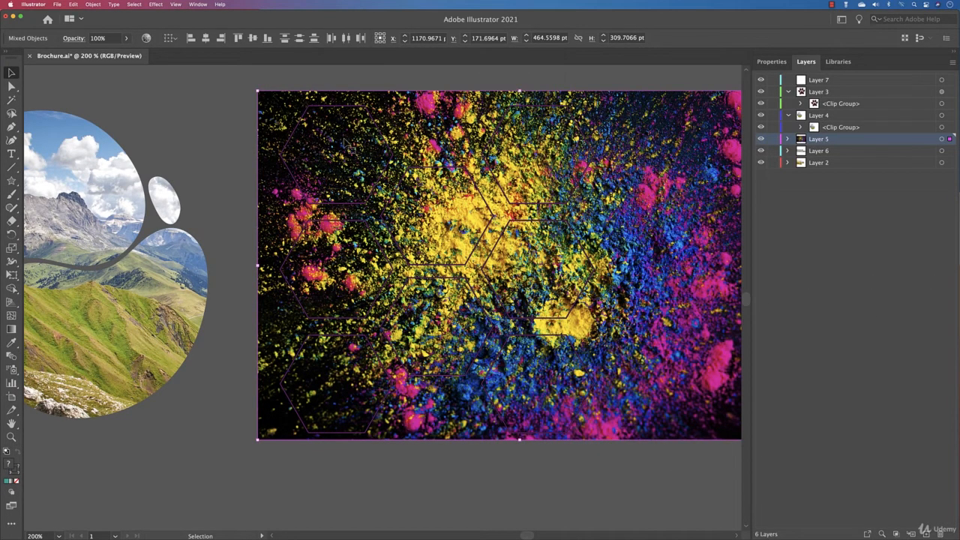
{"action": "left_click", "coordinate": [93, 5]}
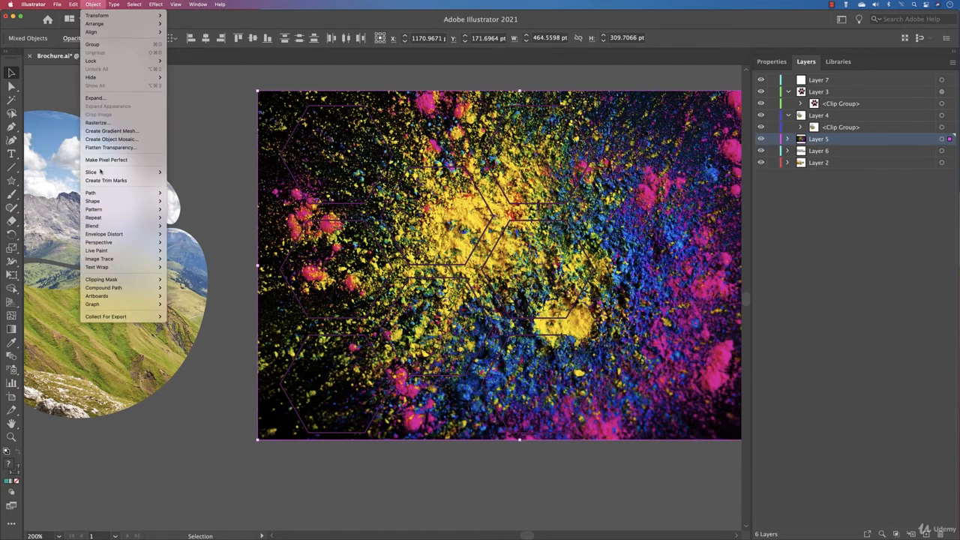
{"action": "mouse_move", "coordinate": [111, 283]}
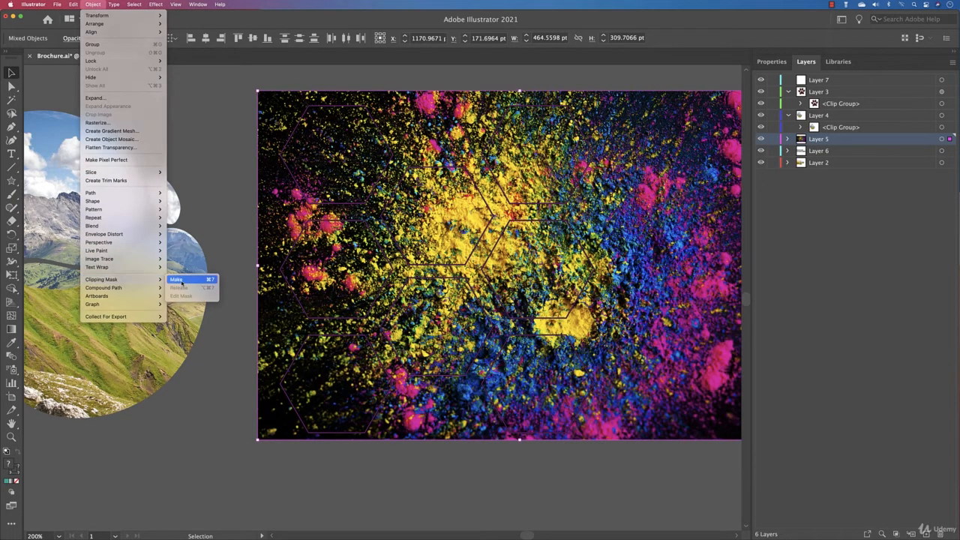
{"action": "left_click", "coordinate": [178, 280]}
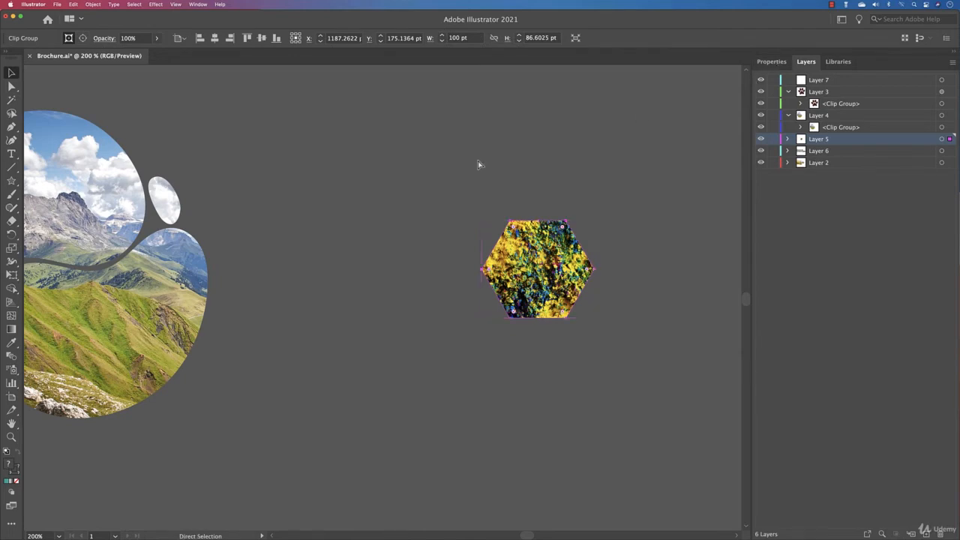
{"action": "key", "text": "super+z"}
Combine the eight hexagons, without the image, into one compound path, with Layer 5 expanded to show its contents
{"action": "left_click", "coordinate": [646, 170], "text": "shift"}
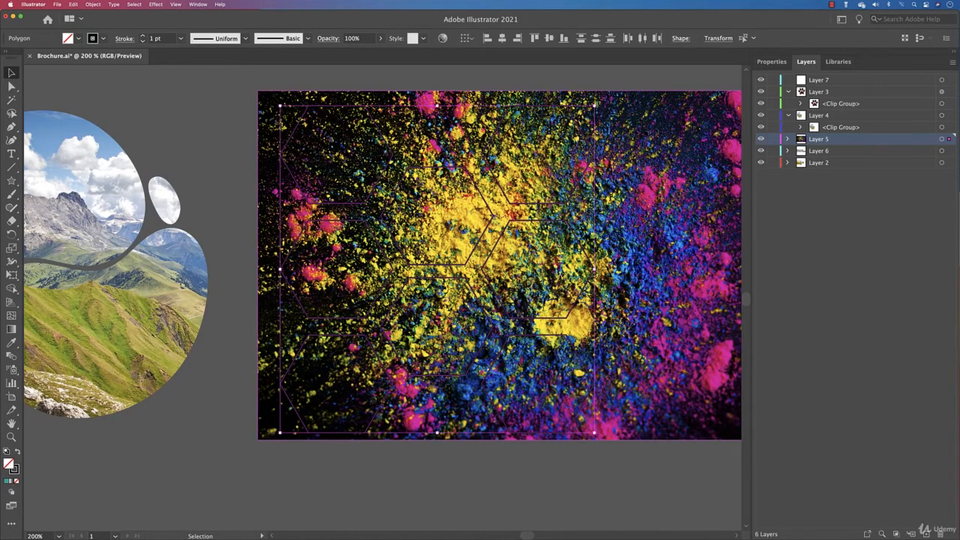
{"action": "left_click", "coordinate": [787, 139]}
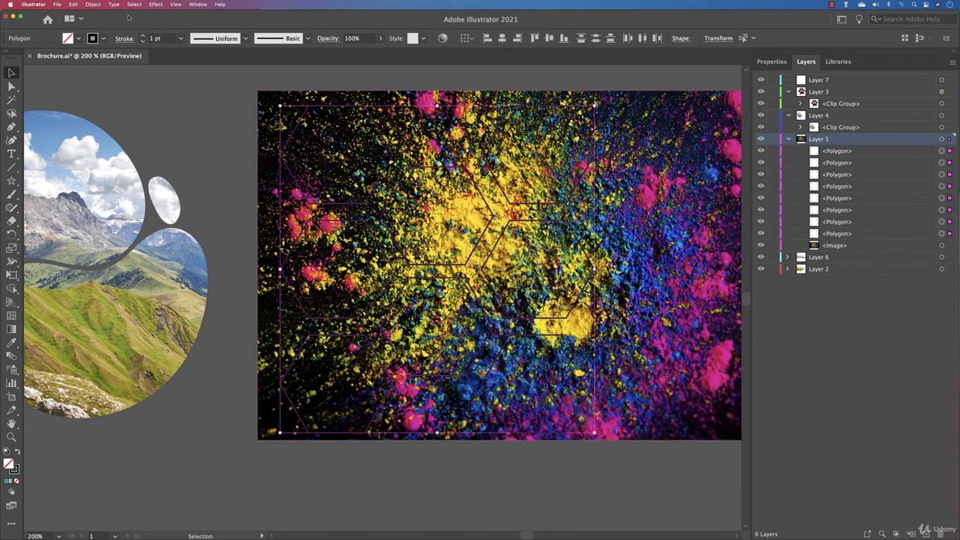
{"action": "left_click", "coordinate": [93, 4]}
{"action": "mouse_move", "coordinate": [104, 288]}
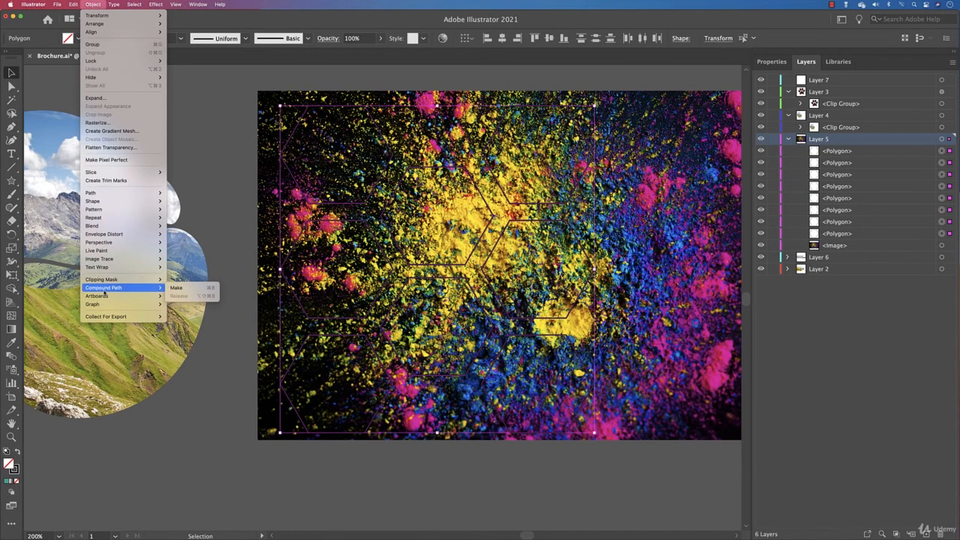
{"action": "left_click", "coordinate": [194, 288]}
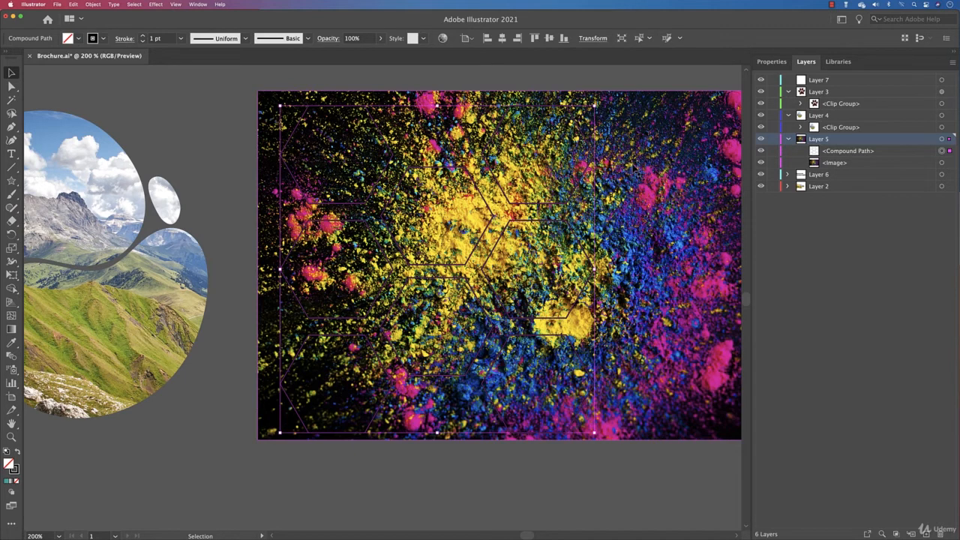
Make a clipping mask from the hexagon compound path and the colour powder image, and select the clipped hexagon group
{"action": "left_click", "coordinate": [632, 166], "text": "shift"}
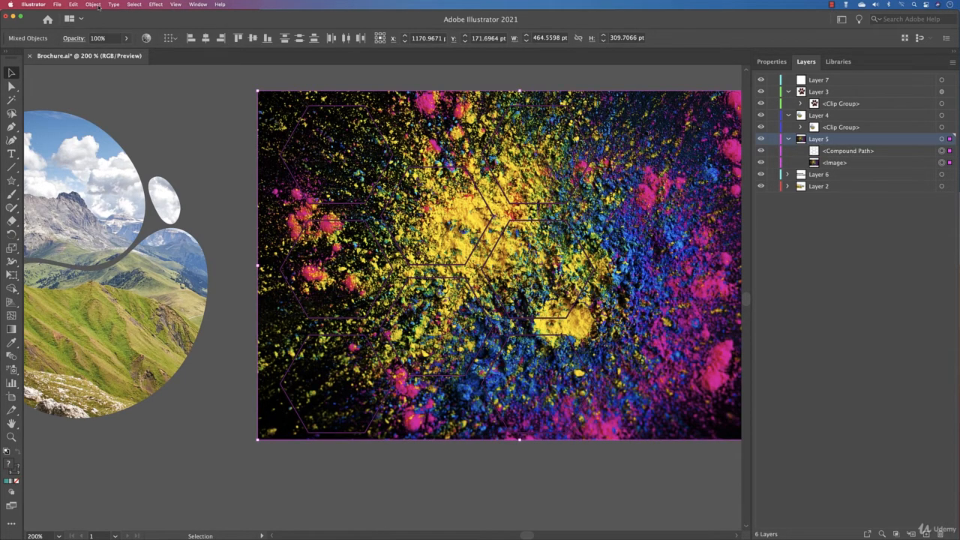
{"action": "left_click", "coordinate": [98, 5]}
{"action": "mouse_move", "coordinate": [150, 279]}
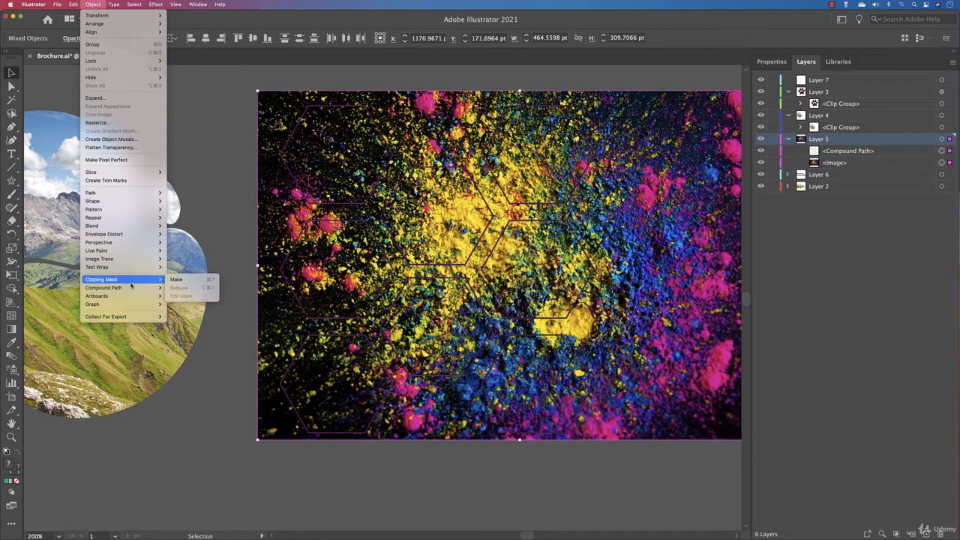
{"action": "left_click", "coordinate": [192, 283]}
{"action": "left_click", "coordinate": [653, 297]}
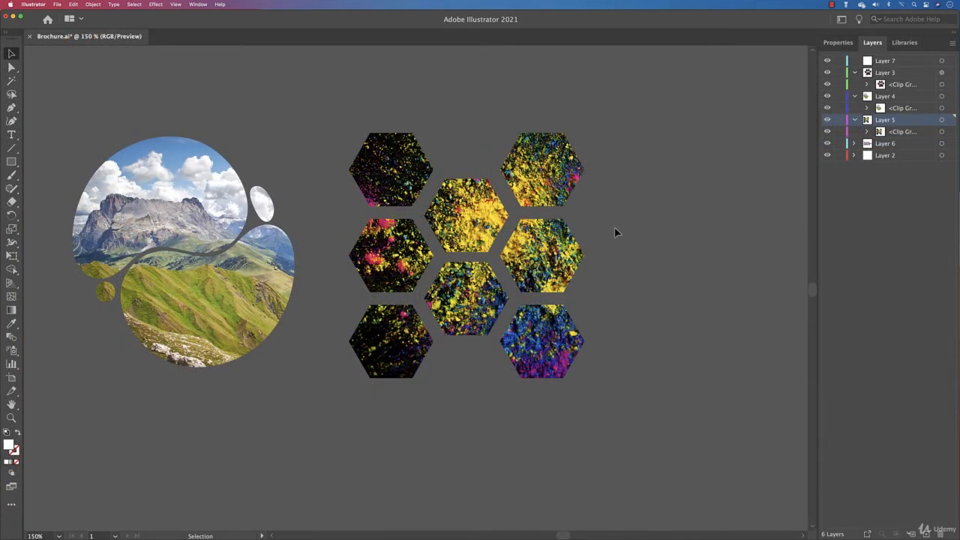
{"action": "left_click", "coordinate": [561, 198]}
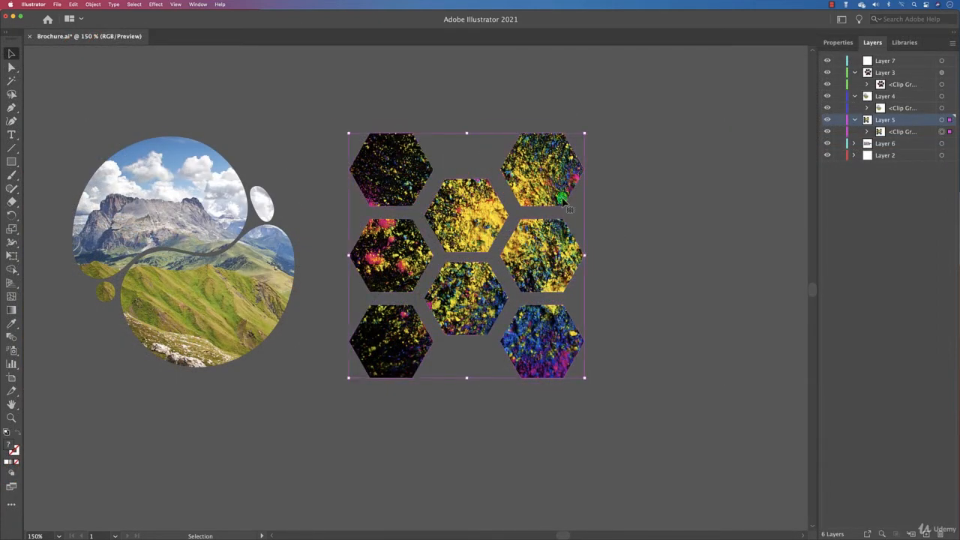
Shift only the colour powder image slightly down inside the hexagon clipping mask, leaving the hexagon outlines in place, and deselect it
{"action": "left_click", "coordinate": [592, 92]}
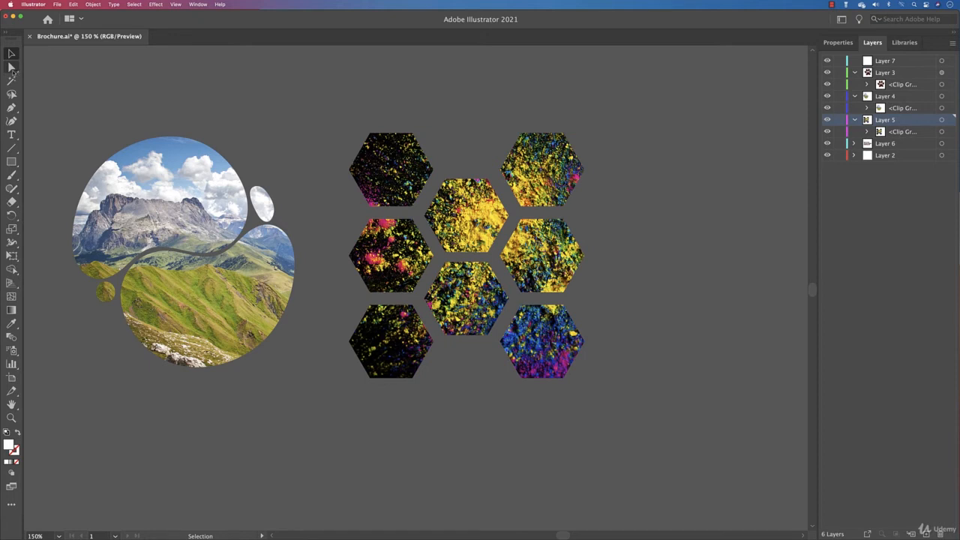
{"action": "left_click", "coordinate": [12, 67]}
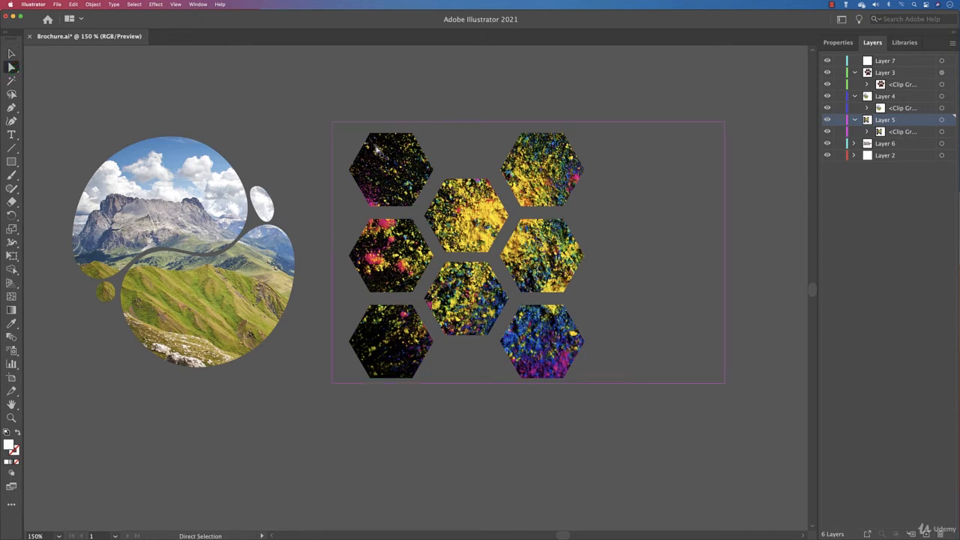
{"action": "left_click", "coordinate": [377, 150]}
{"action": "left_click", "coordinate": [11, 55]}
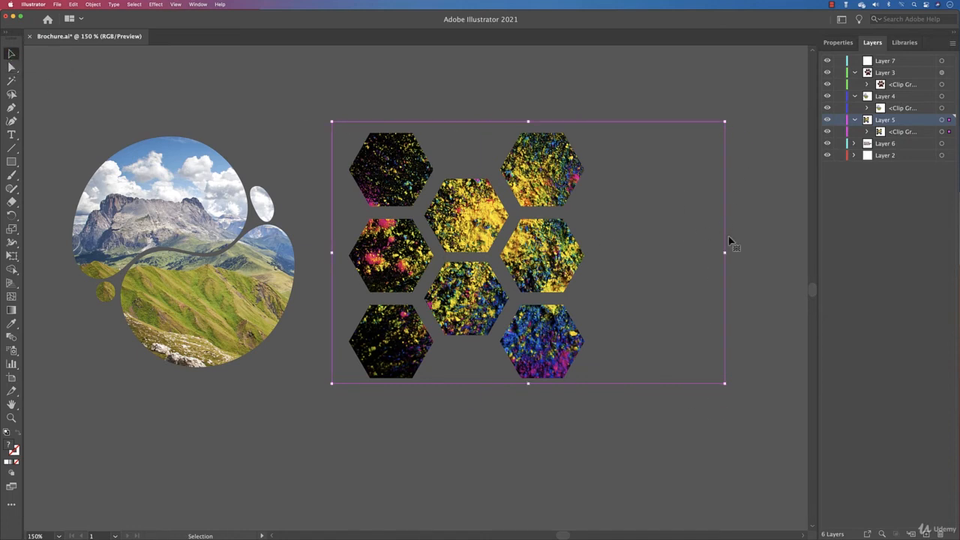
{"action": "mouse_move", "coordinate": [665, 246]}
{"action": "left_mouse_down"}
{"action": "mouse_move", "coordinate": [648, 249]}
{"action": "mouse_move", "coordinate": [666, 250]}
{"action": "left_mouse_up"}
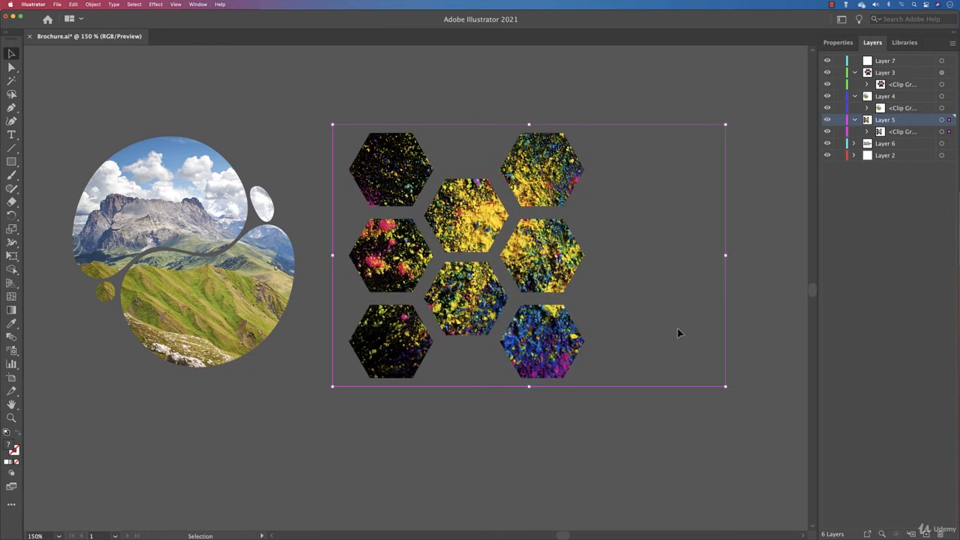
{"action": "left_click", "coordinate": [463, 84]}
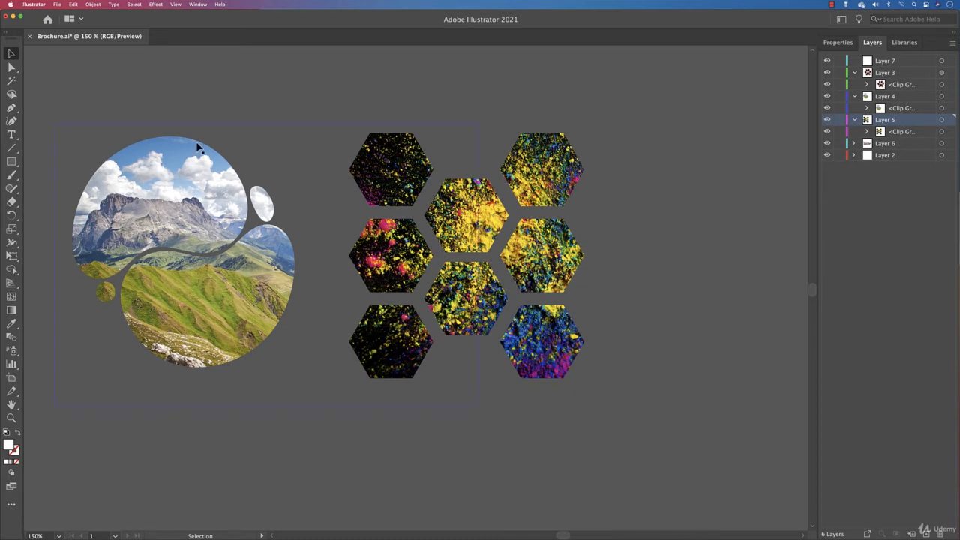
Edit the contents of the blob clipping mask and shift the mountain image slightly left and up inside the shape
{"action": "left_click", "coordinate": [195, 147]}
{"action": "left_click", "coordinate": [93, 4]}
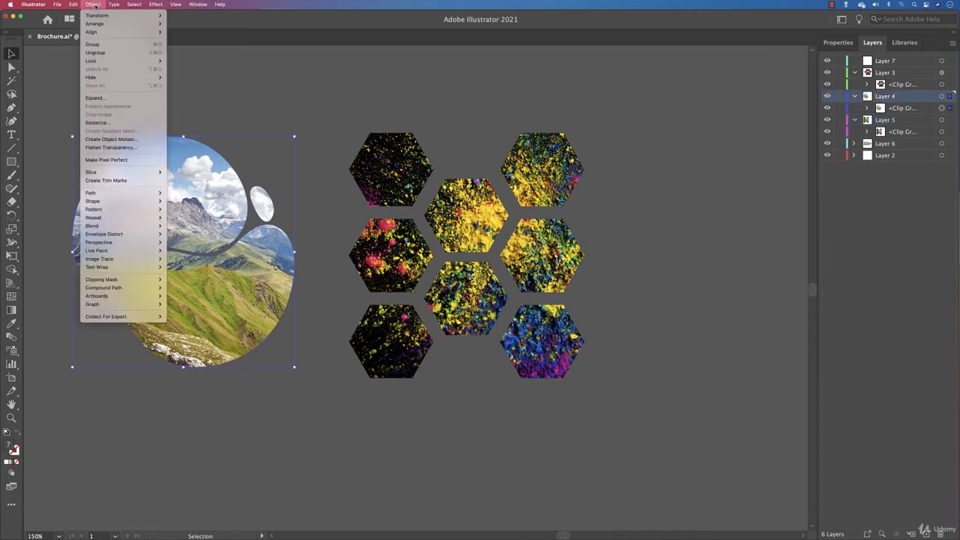
{"action": "mouse_move", "coordinate": [135, 279]}
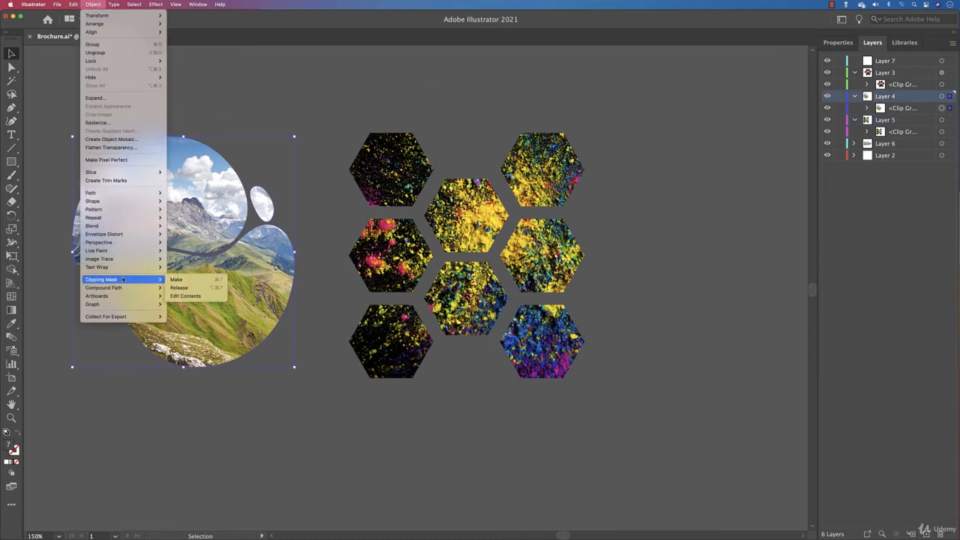
{"action": "left_click", "coordinate": [215, 297]}
{"action": "mouse_move", "coordinate": [303, 183]}
{"action": "left_mouse_down"}
{"action": "mouse_move", "coordinate": [281, 164]}
{"action": "mouse_move", "coordinate": [291, 181]}
{"action": "left_mouse_up"}
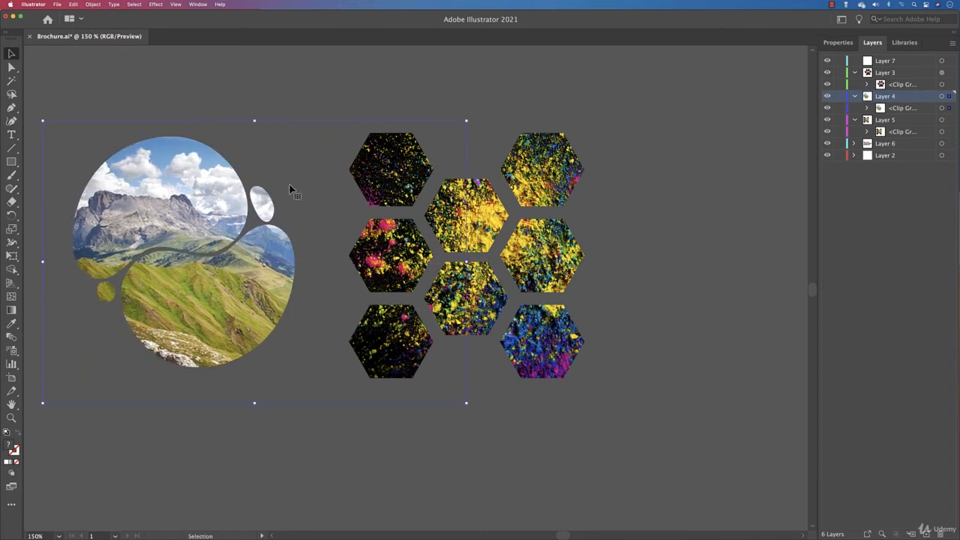
Release the blob shape's clipping mask and move the mountain image to the right, clear of the blob outline
{"action": "left_click", "coordinate": [229, 184]}
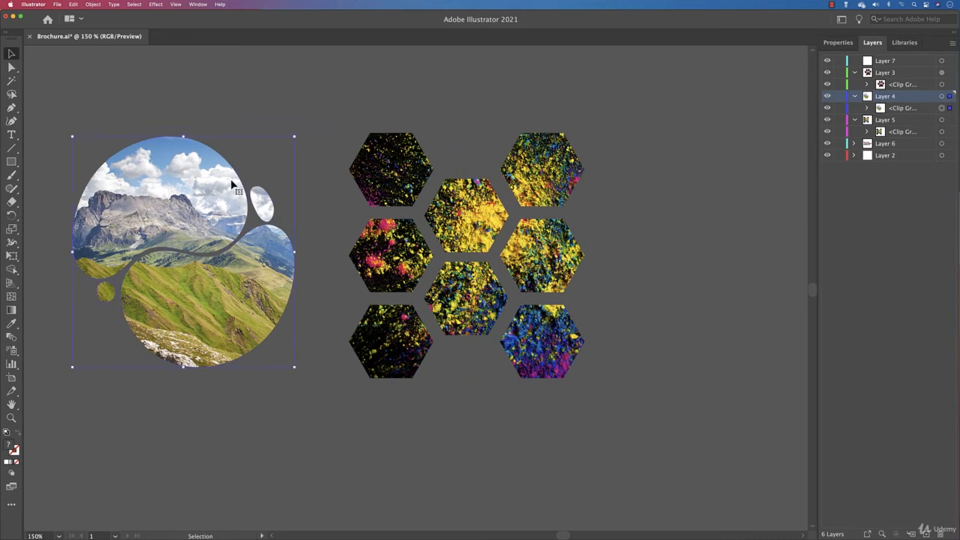
{"action": "left_click", "coordinate": [93, 5]}
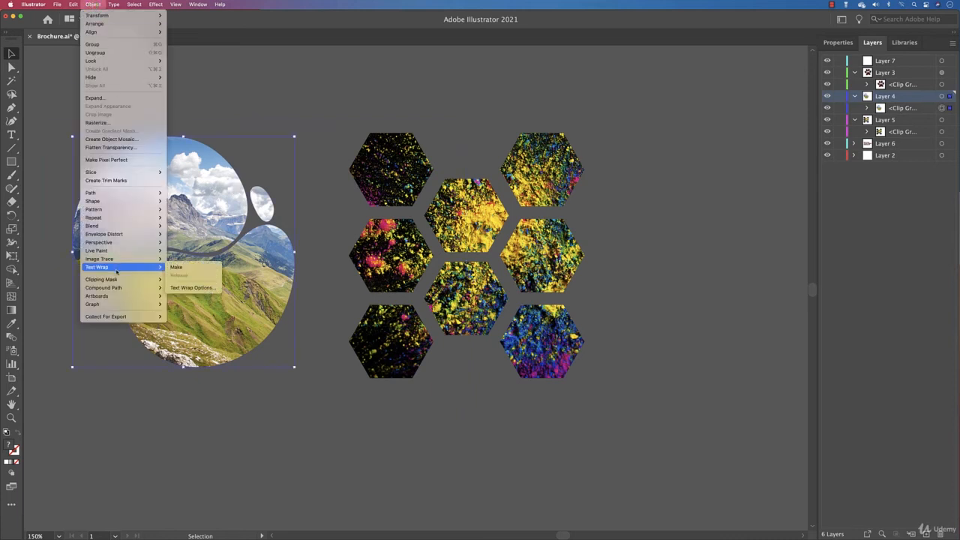
{"action": "mouse_move", "coordinate": [117, 280]}
{"action": "left_click", "coordinate": [178, 288]}
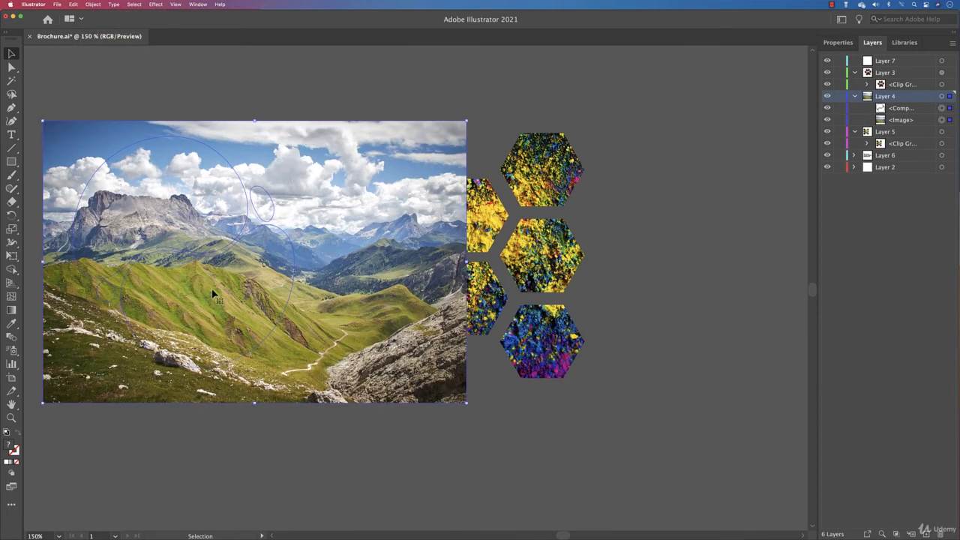
{"action": "left_click", "coordinate": [352, 101]}
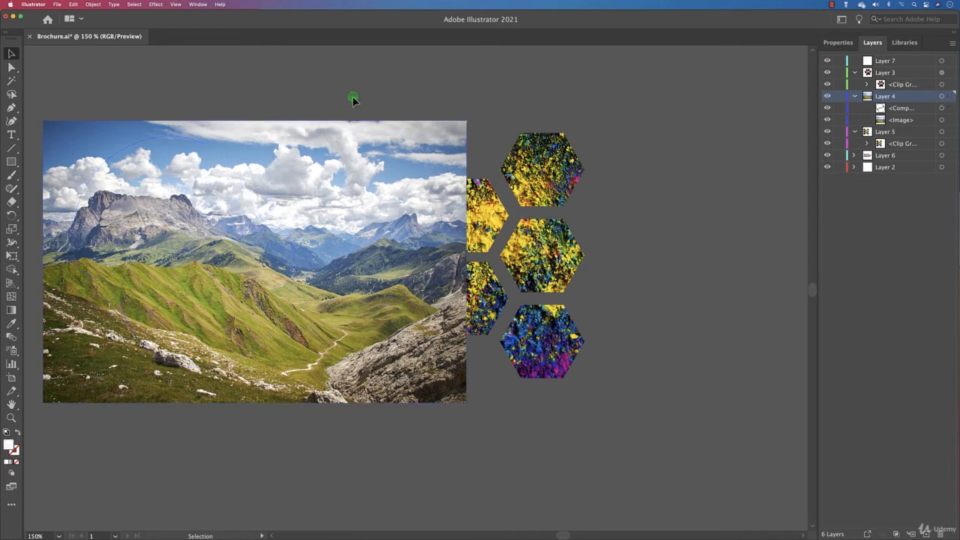
{"action": "left_click_drag", "start_coordinate": [315, 142], "coordinate": [705, 168]}
Select the released blob compound path and give it a 1 pt stroke
{"action": "left_click", "coordinate": [182, 357]}
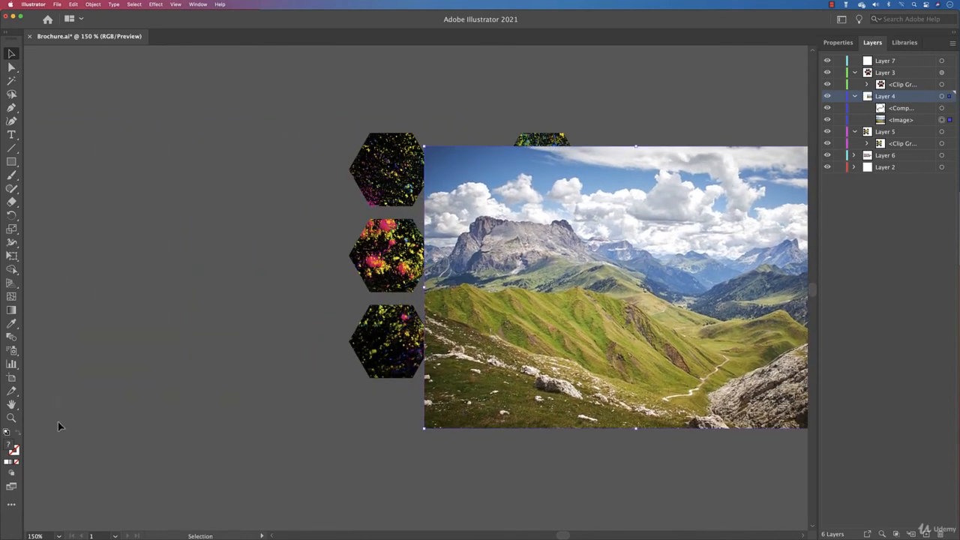
{"action": "left_click", "coordinate": [840, 42]}
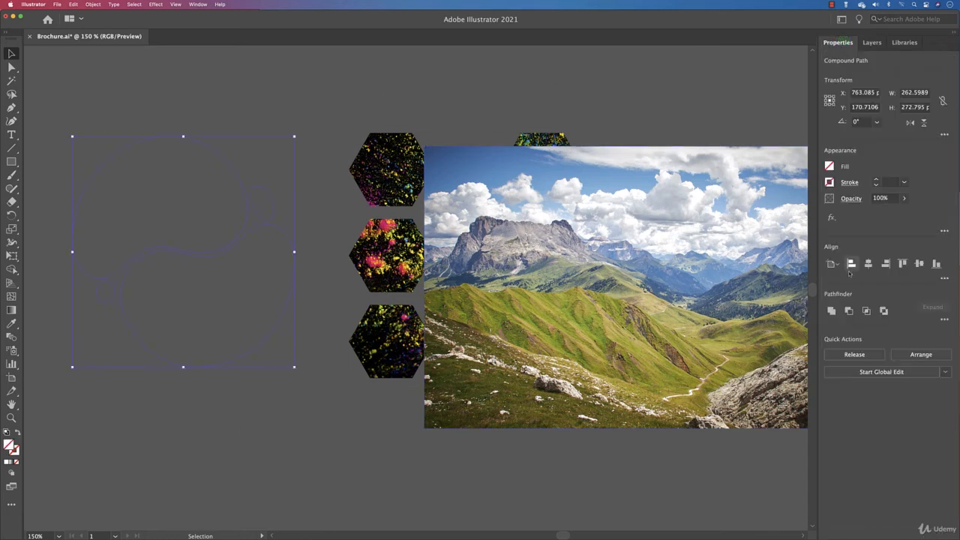
{"action": "left_click", "coordinate": [876, 180]}
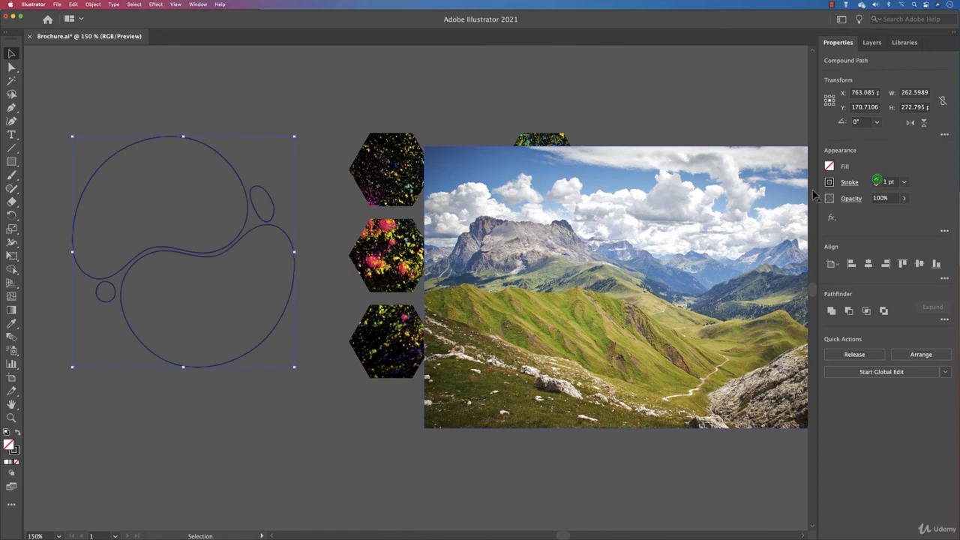
Undo the stroke, the image move and the mask release on the blob shape, and clear the selection
{"action": "key", "text": "super+z"}
{"action": "key", "text": "super+z"}
{"action": "key", "text": "super+z"}
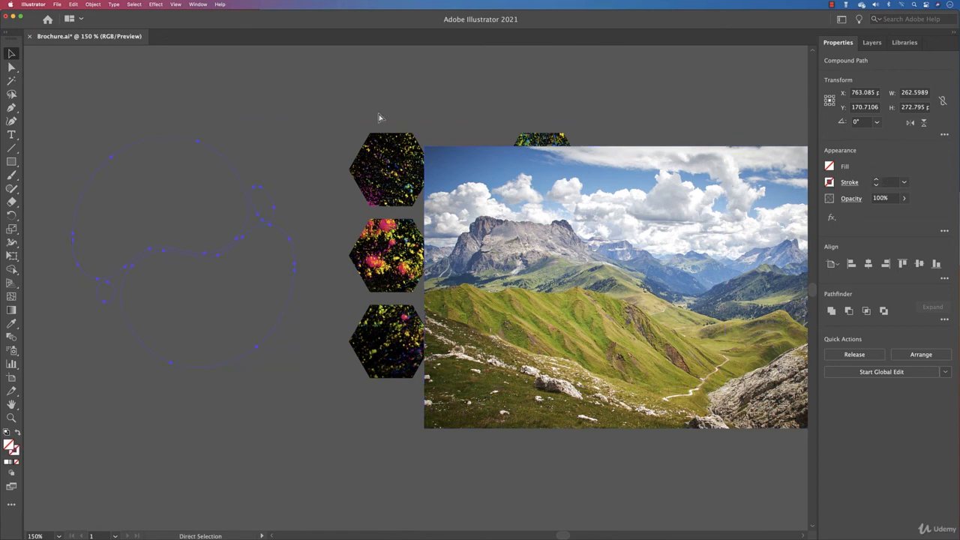
{"action": "left_click", "coordinate": [347, 120]}
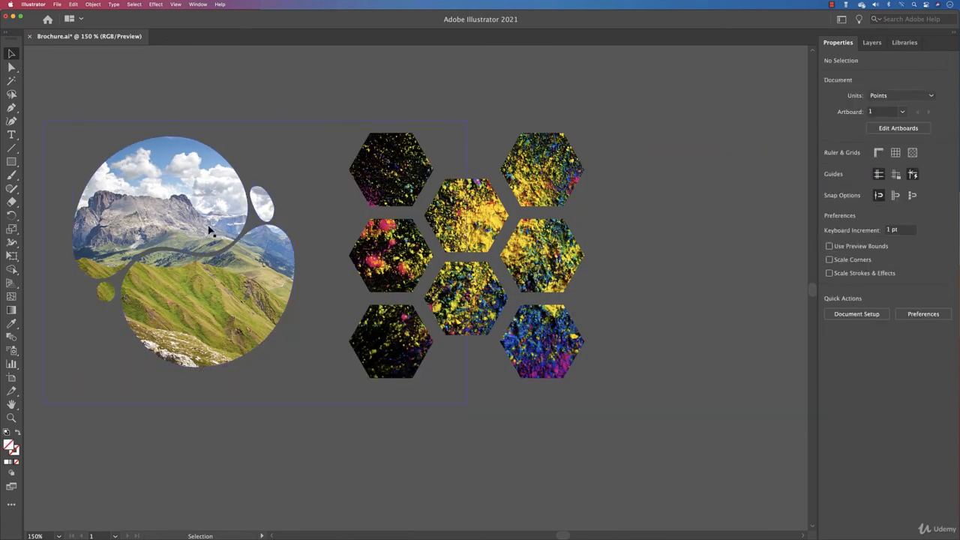
{"action": "scroll", "coordinate": [217, 240], "scroll_direction": "left", "scroll_amount": 10}
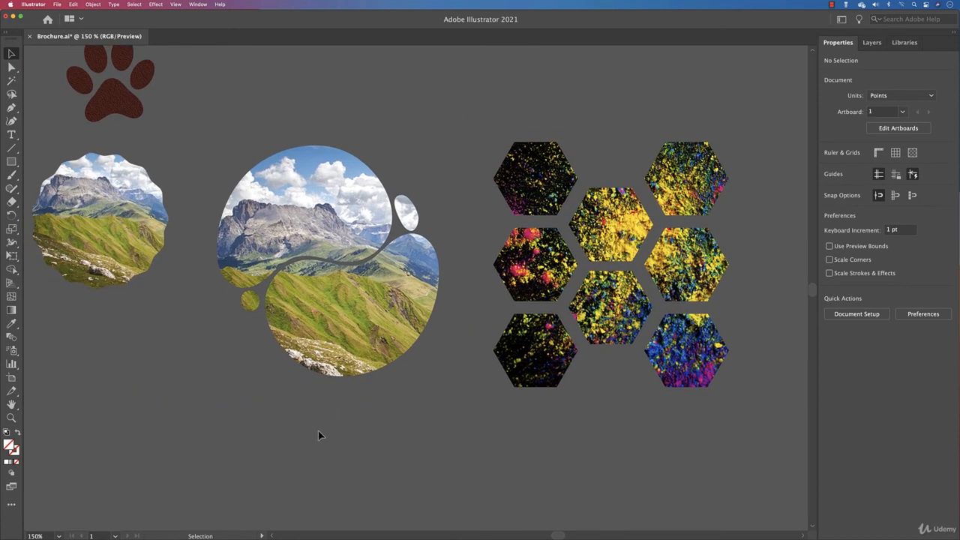